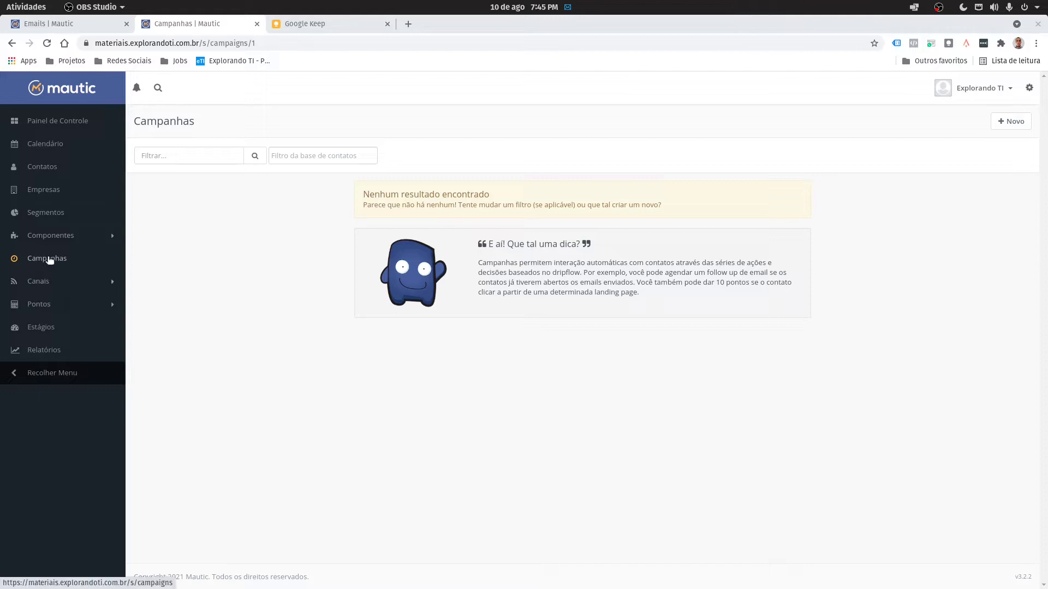
Step: Open the Emails list under Canais and start a new campaign email
left_click(39, 282)
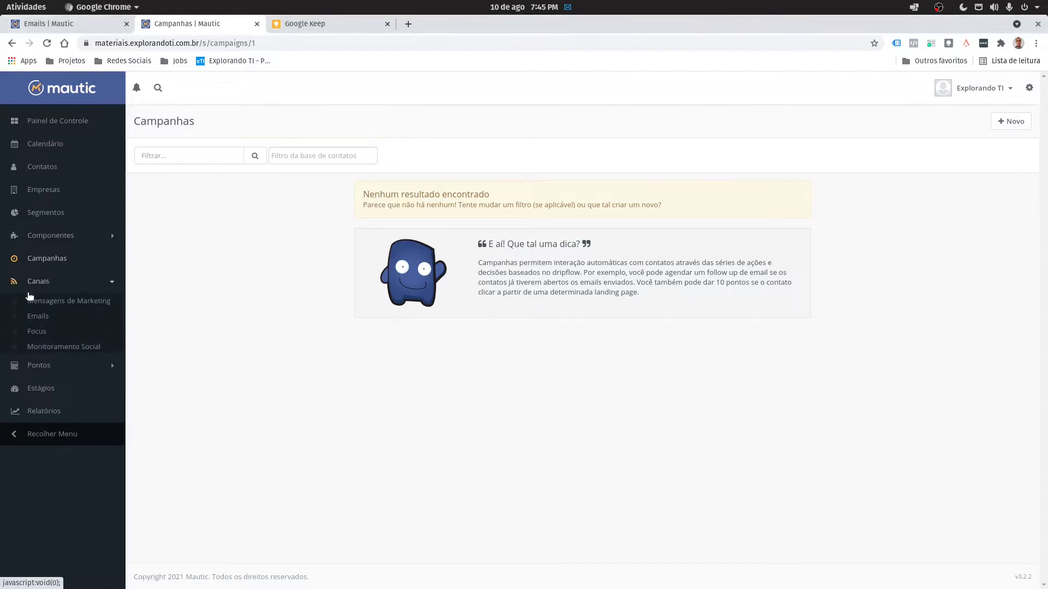
left_click(40, 317)
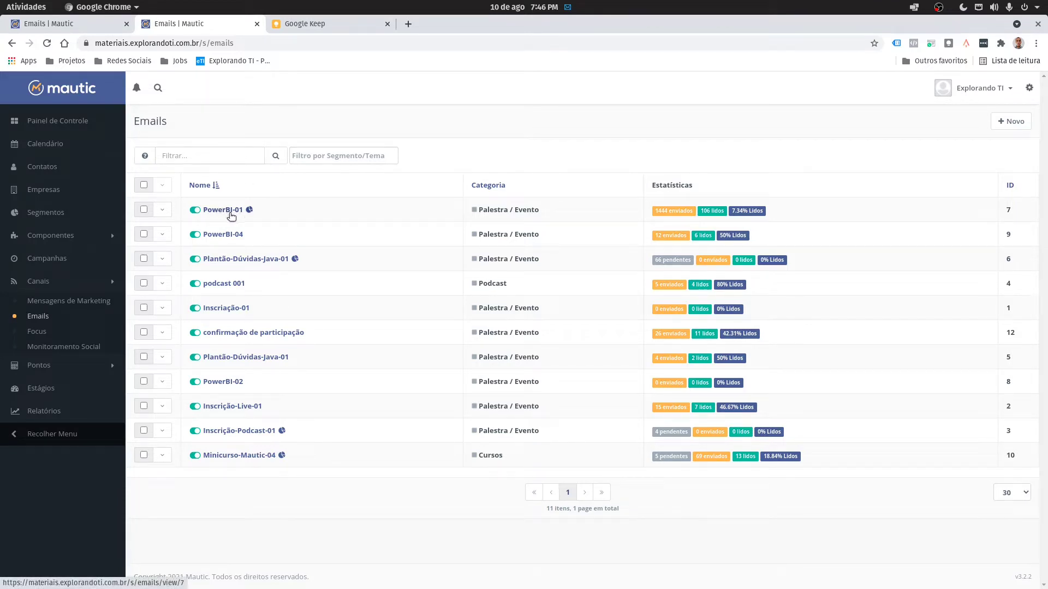
mouse_move(251, 212)
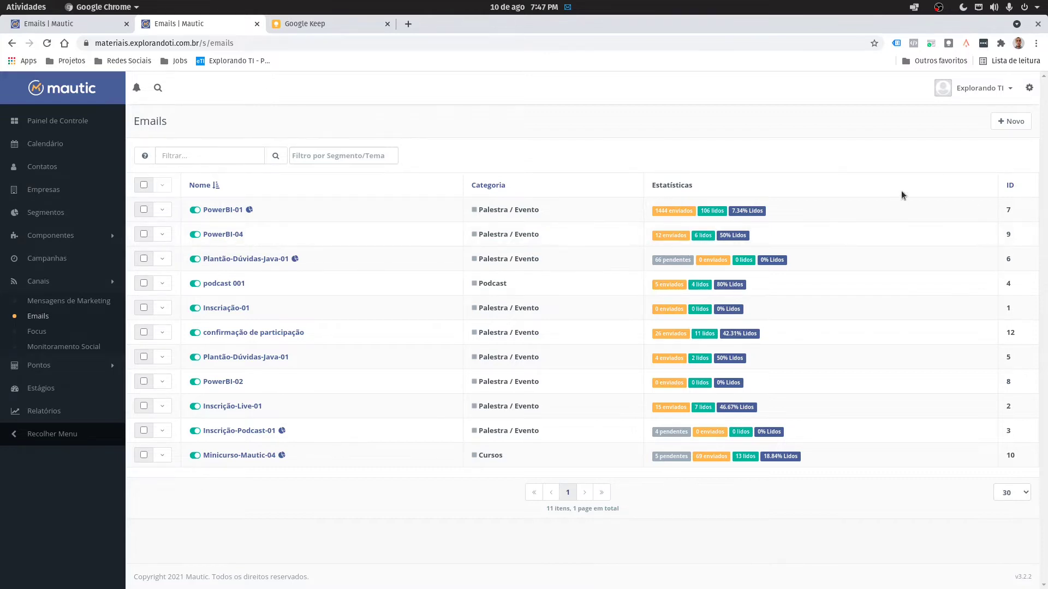
left_click(1005, 127)
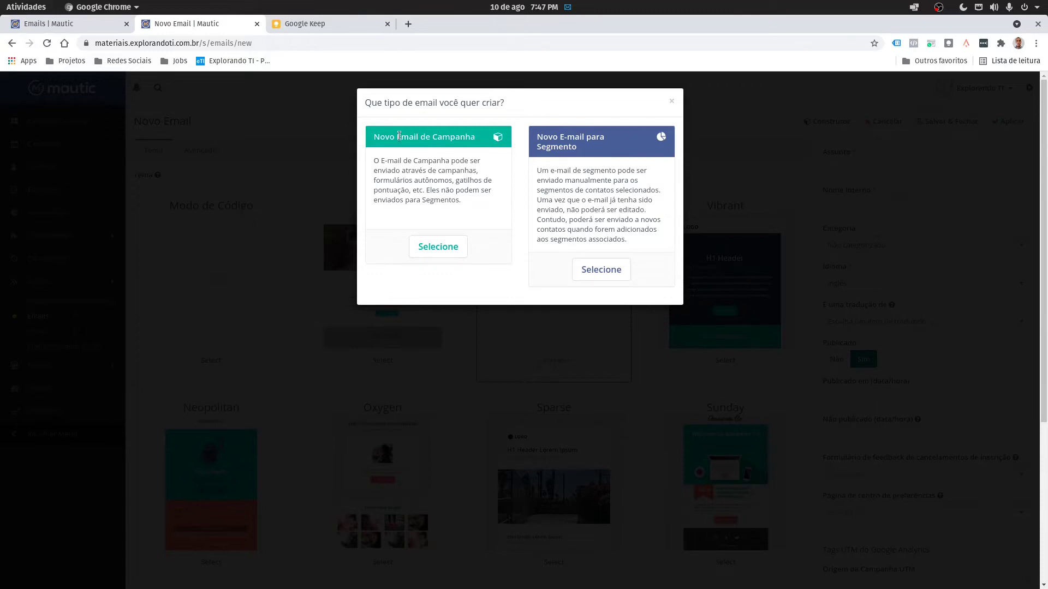
left_click(440, 248)
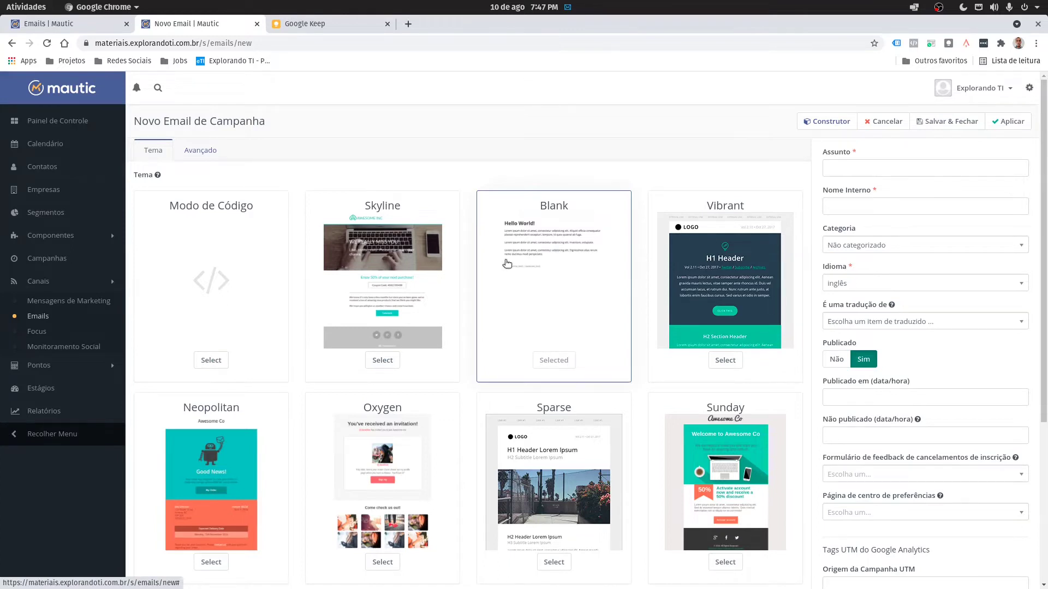
Step: Look through the available email themes and the advanced sender settings of the new campaign email
scroll(356, 244, "down", 5)
scroll(355, 243, "down", 3)
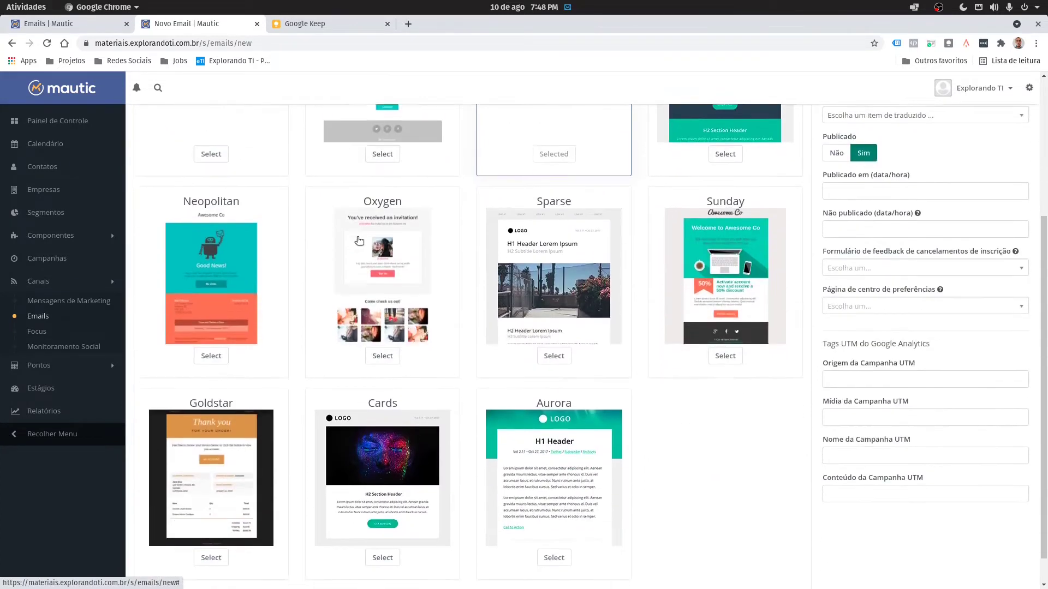
scroll(360, 239, "up", 4)
scroll(360, 239, "up", 4)
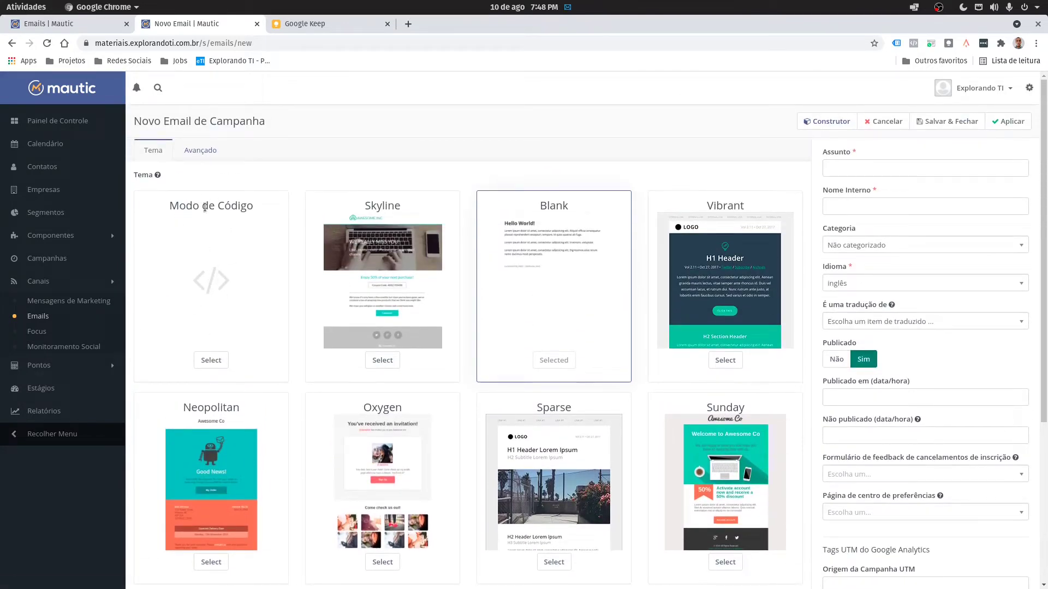
left_click(208, 152)
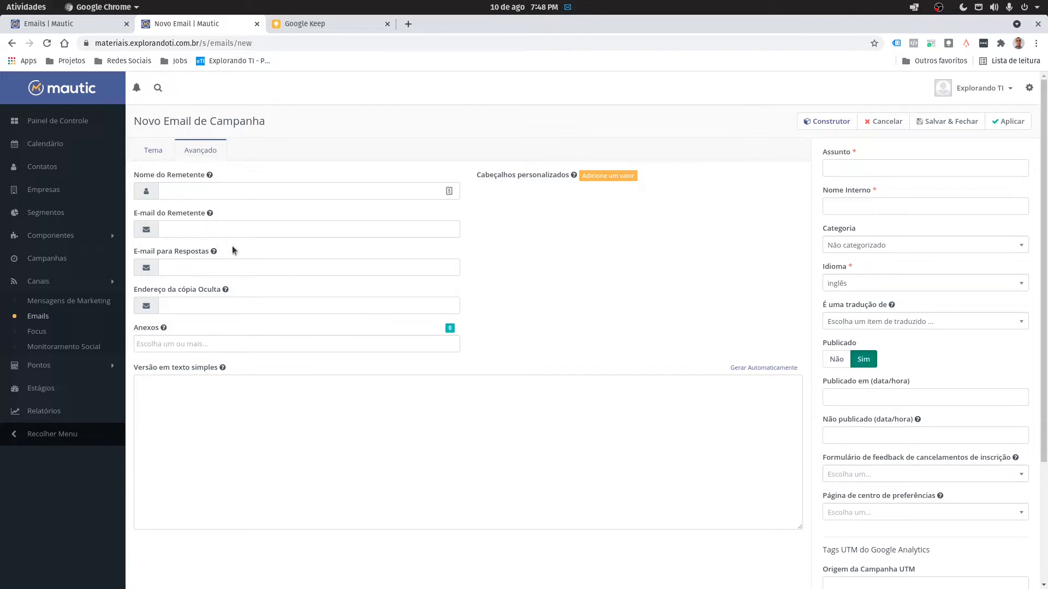
left_click(155, 152)
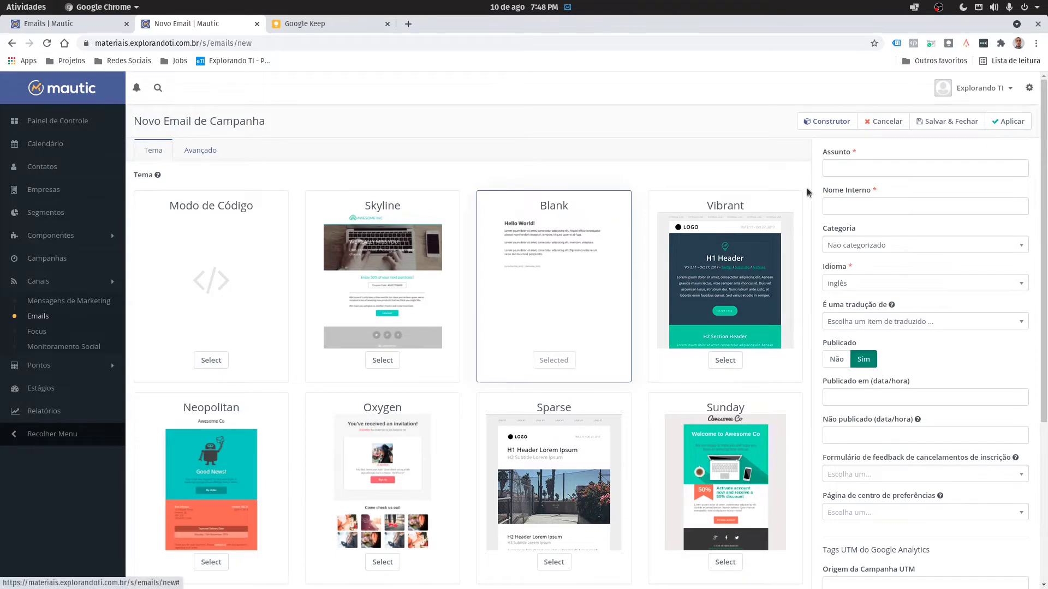
Step: Set the email's subject to "Bem vindos a newsletter do Explorando TI" and its internal name to "Newsletter-01"
left_click(857, 165)
type("Bem vindos a newst")
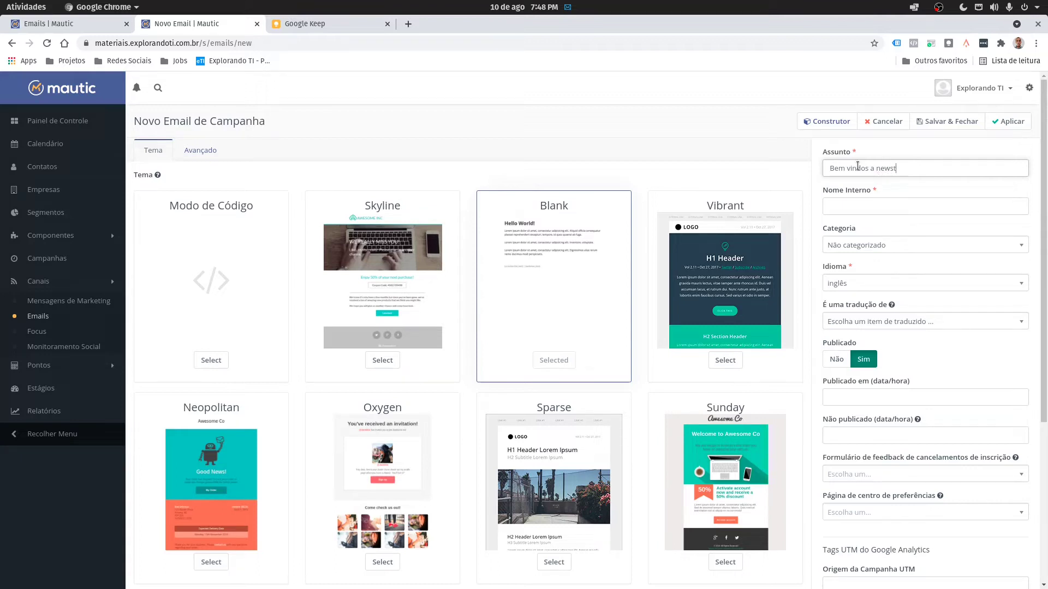
type("eletter do Explo rando TI")
left_click(845, 206)
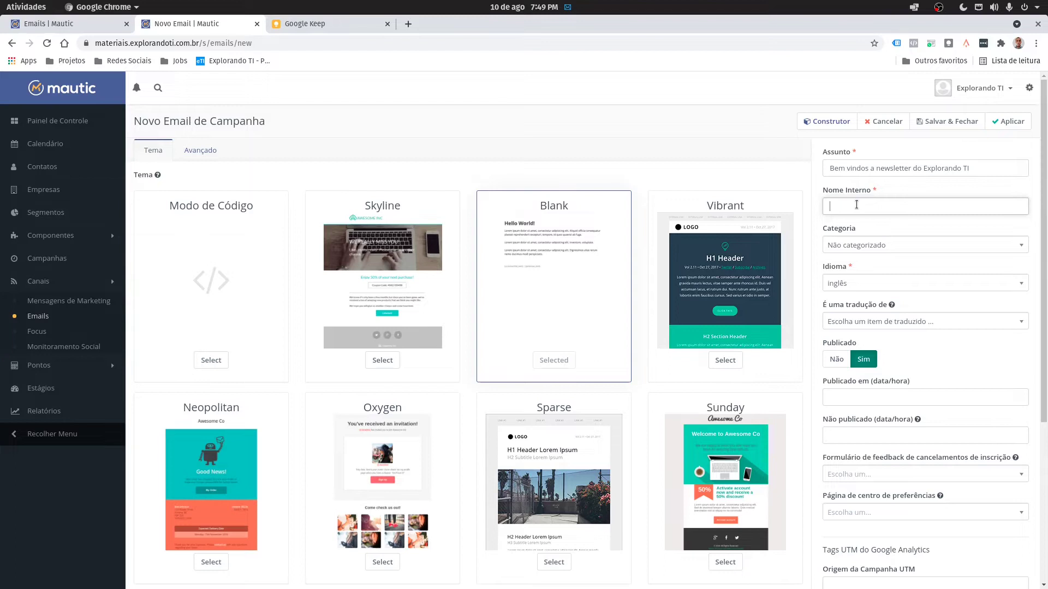
type("Newsletter-01")
Step: Assign the email to the Newsletter category and set its language to português (Brasil)
left_click(893, 246)
left_click(873, 310)
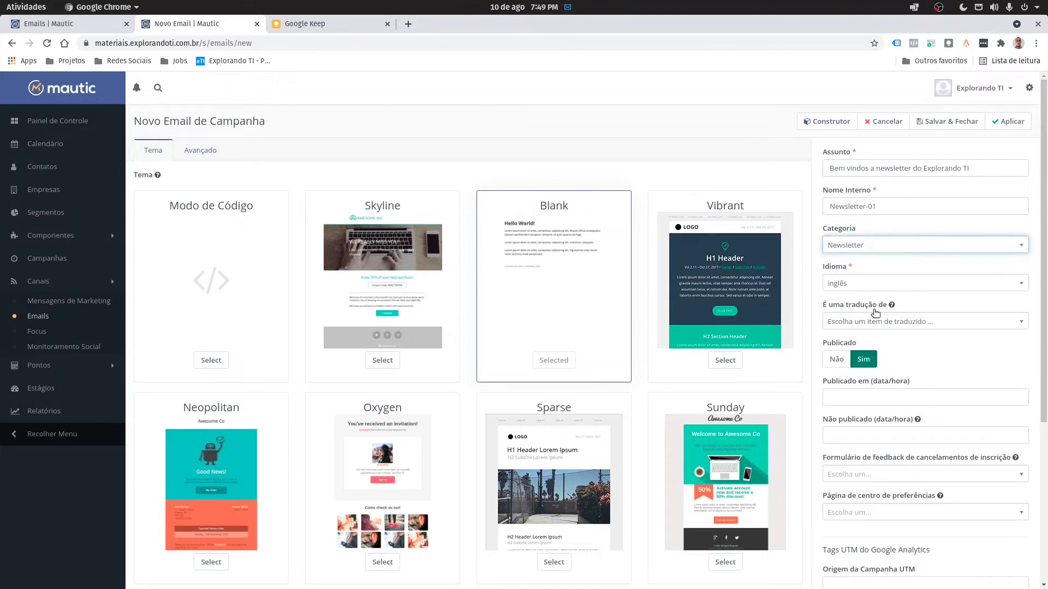
left_click(962, 250)
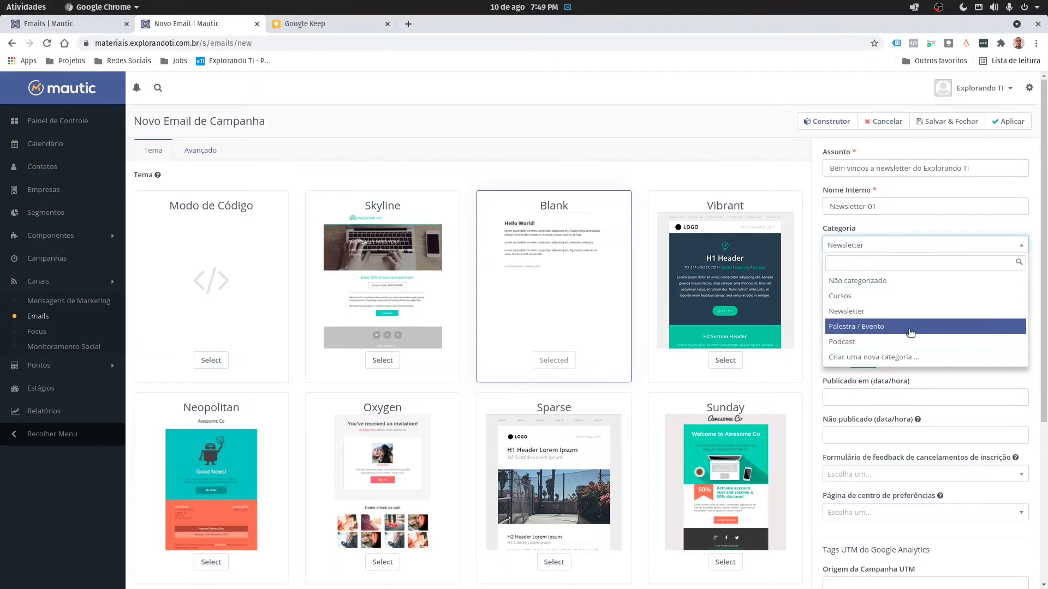
left_click(876, 220)
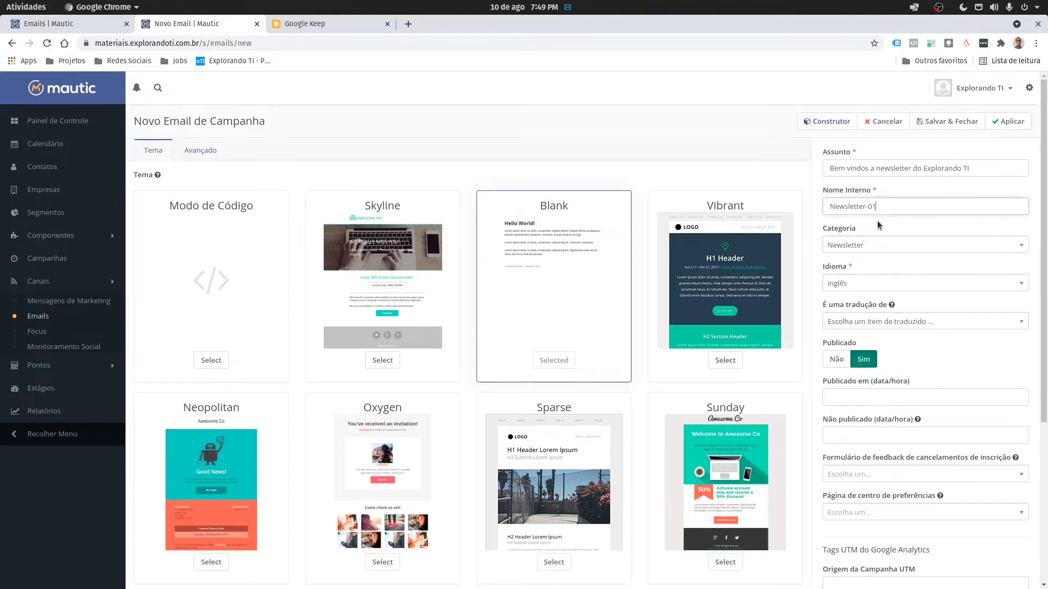
left_click(897, 287)
type("port")
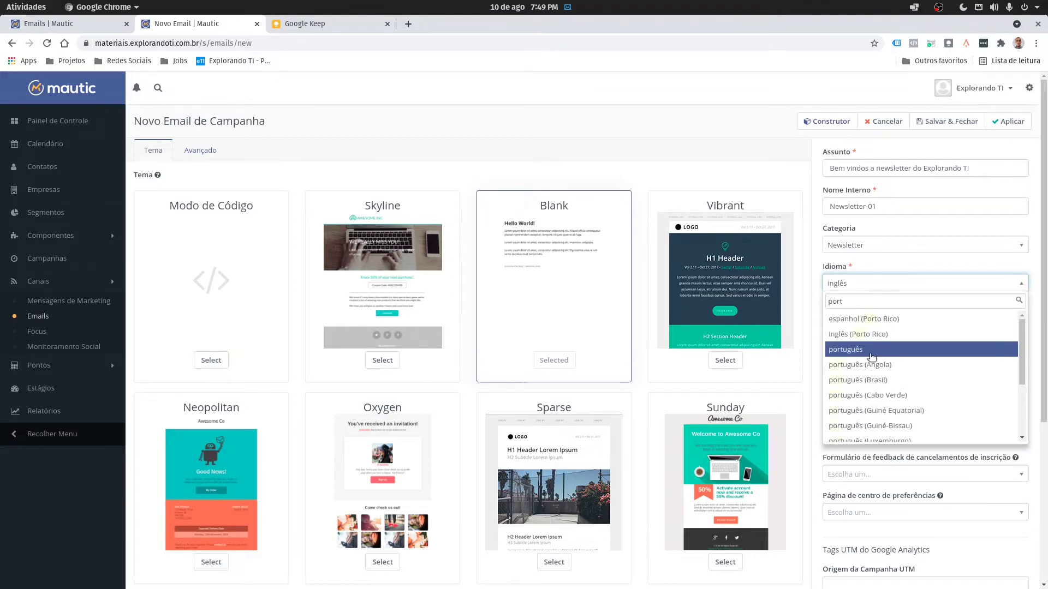
left_click(877, 382)
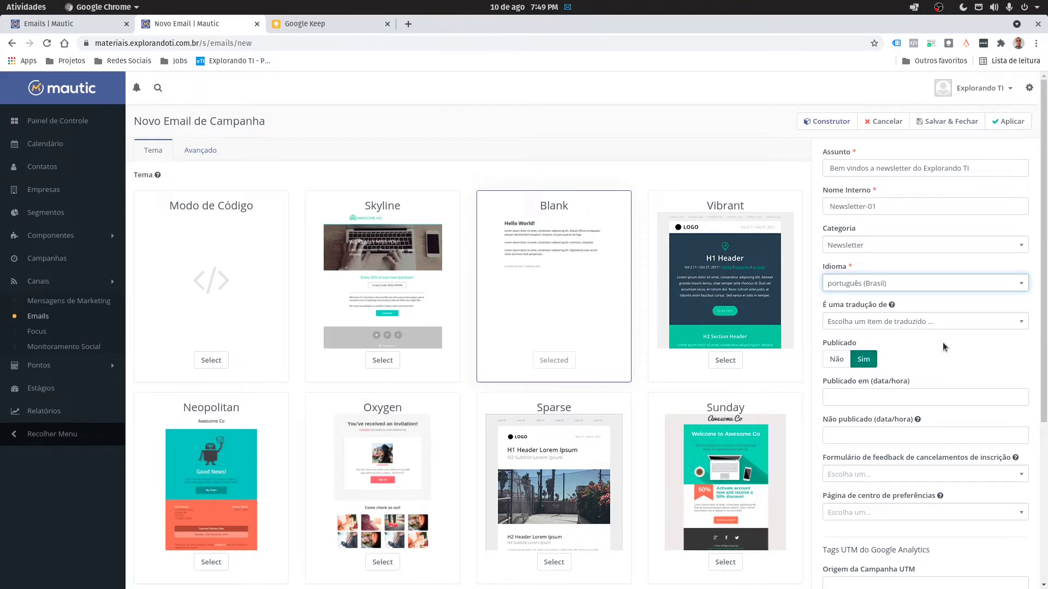
Step: Fill in the UTM tags with source "Newsletter", medium "email", campaign name "Newsletter" and content "boas-vindas"
scroll(850, 404, "down", 3)
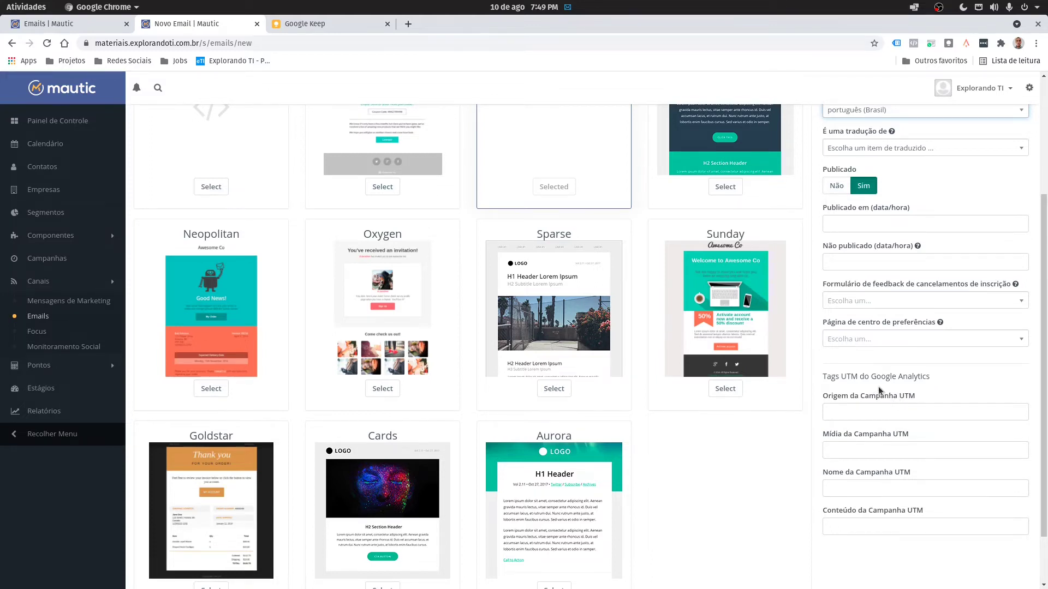
left_click(915, 410)
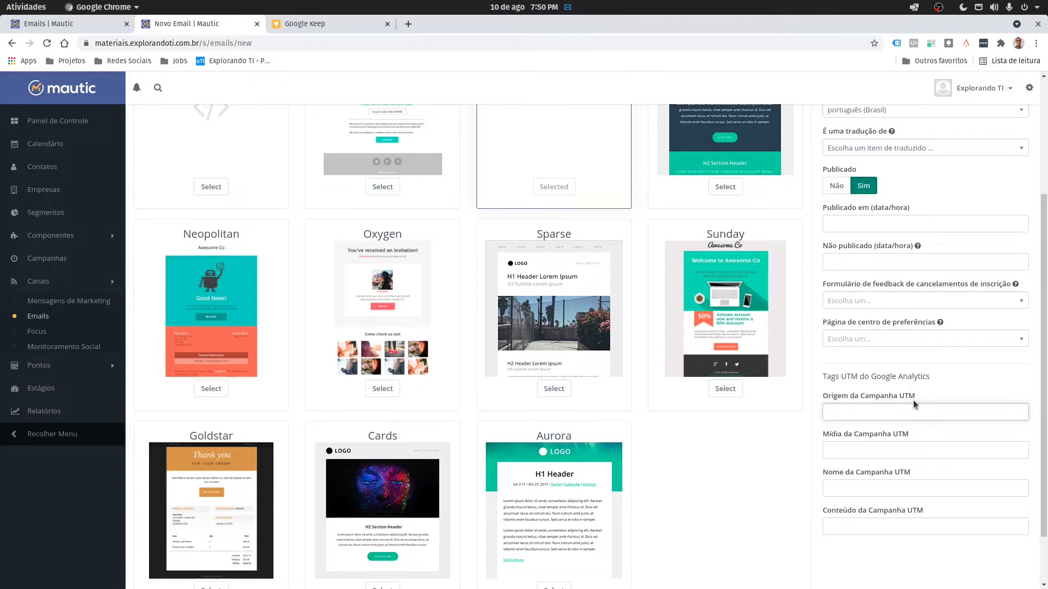
type("Newsletter")
key("ctrl+a")
key("ctrl+c")
left_click(875, 486)
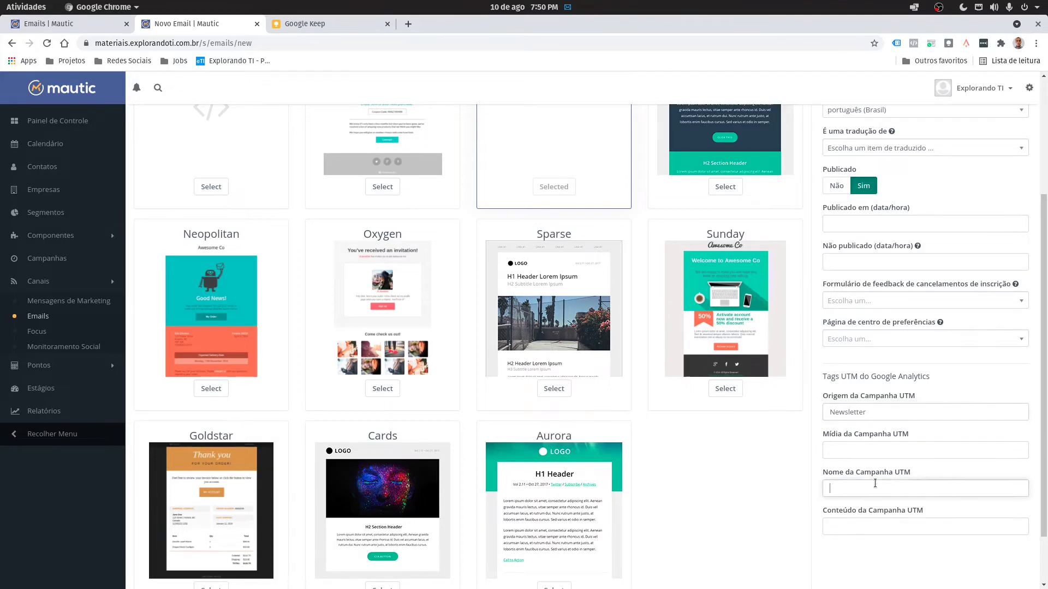
left_click(871, 444)
type("email")
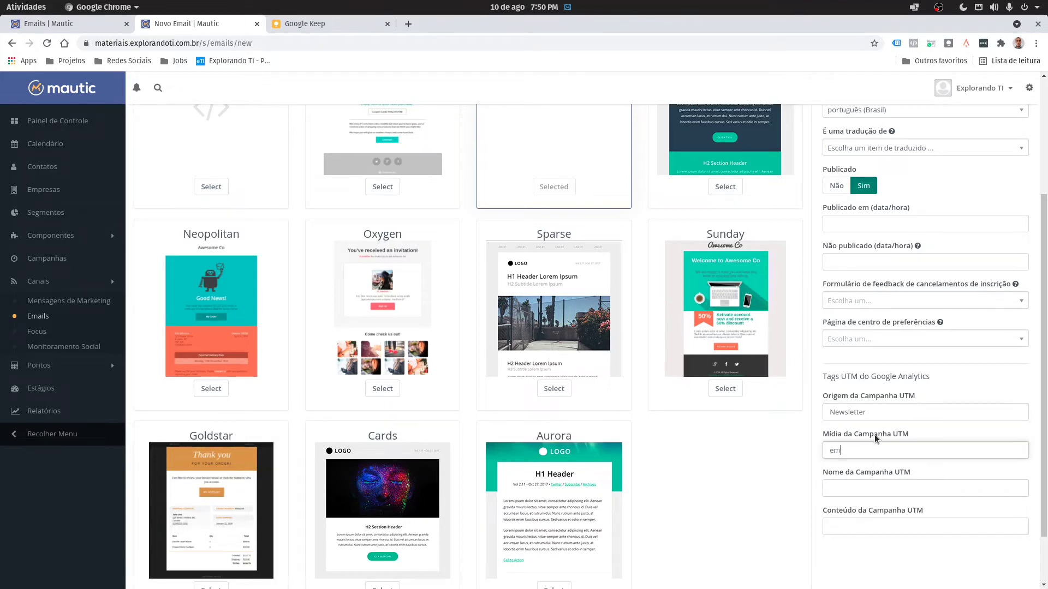
key("Tab")
key("ctrl+v")
key("Tab")
type("boas-vindas")
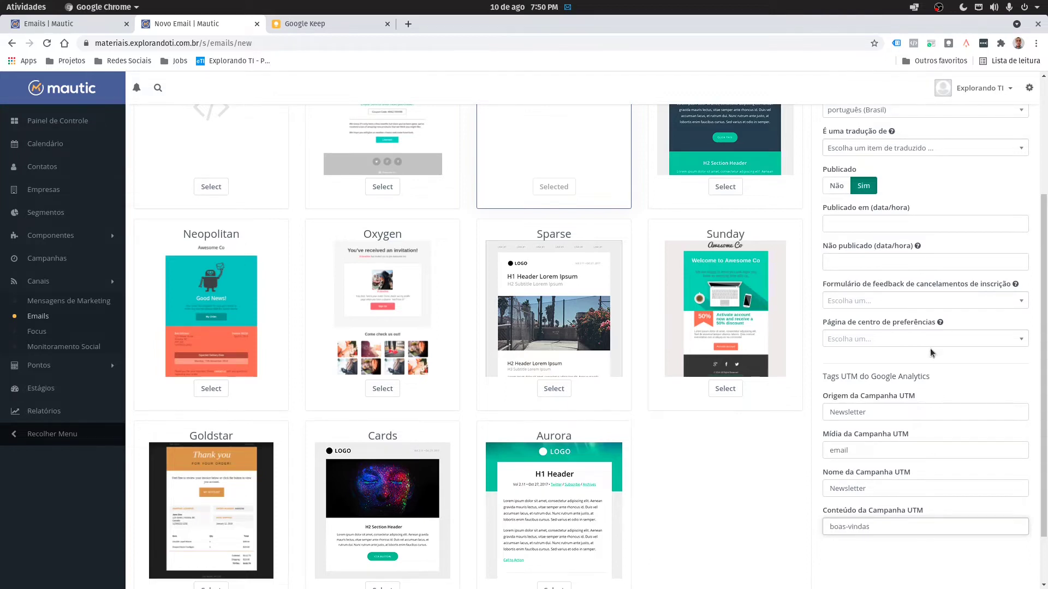
Step: Open the email in the builder and select its text block for editing
scroll(922, 253, "up", 5)
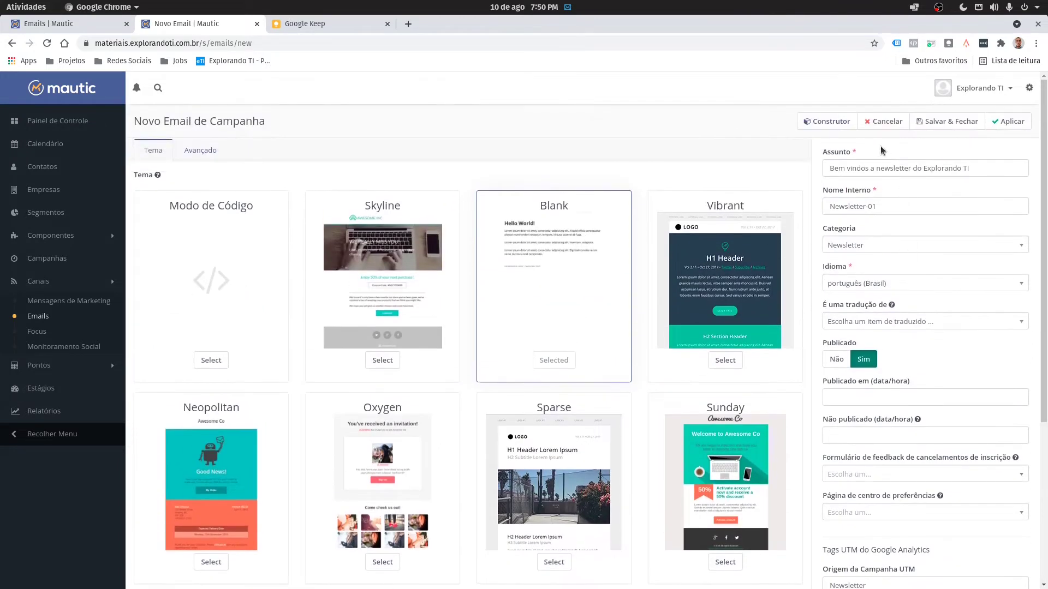
left_click(835, 122)
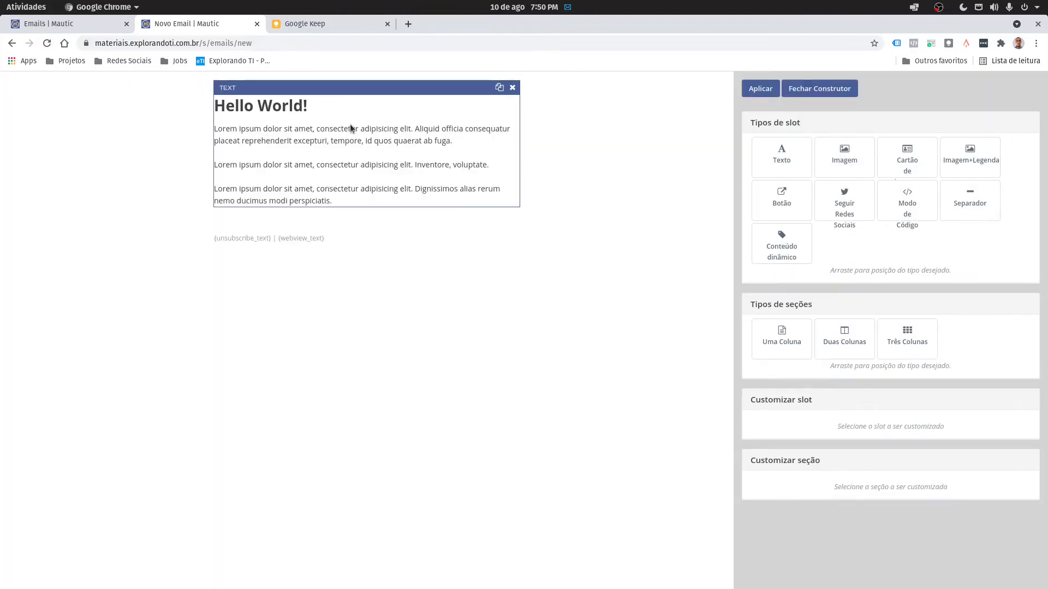
left_click(351, 128)
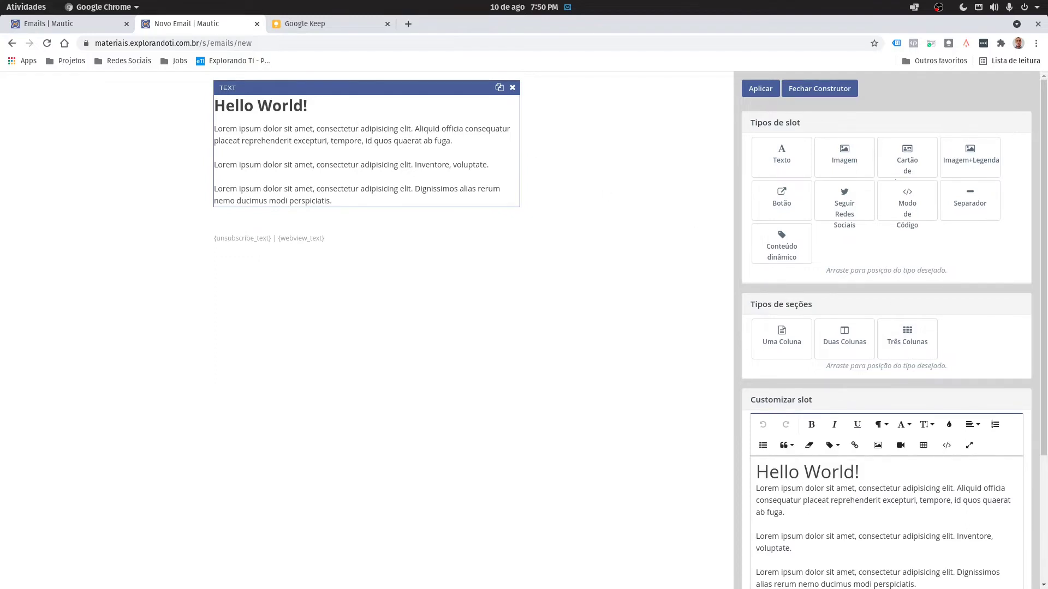
Step: Replace the lorem ipsum paragraphs below the heading with the prepared welcome message from the text editor
key("alt+Tab")
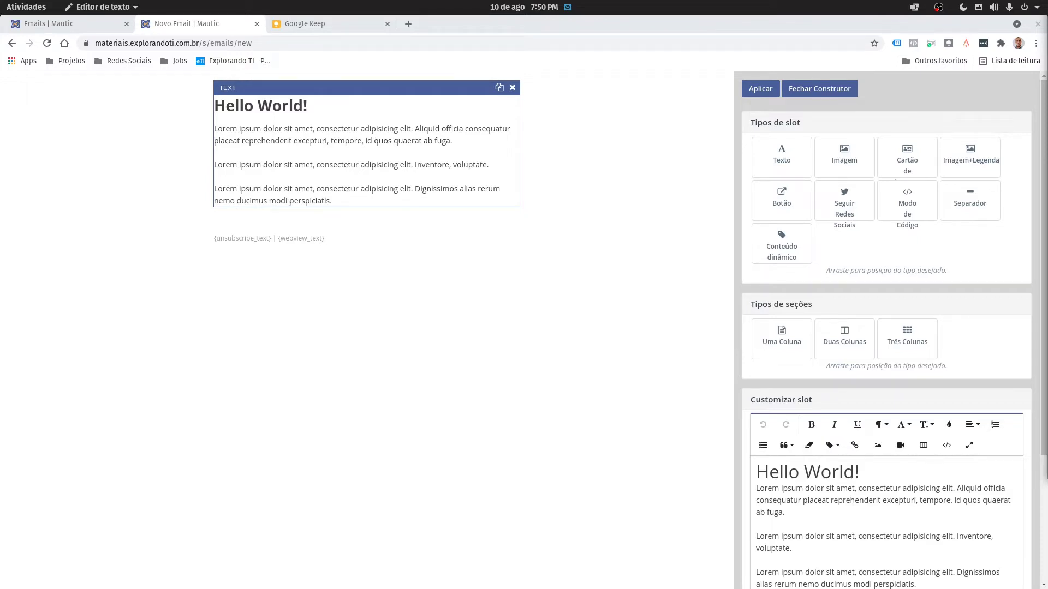
left_click(895, 500)
scroll(911, 439, "down", 3)
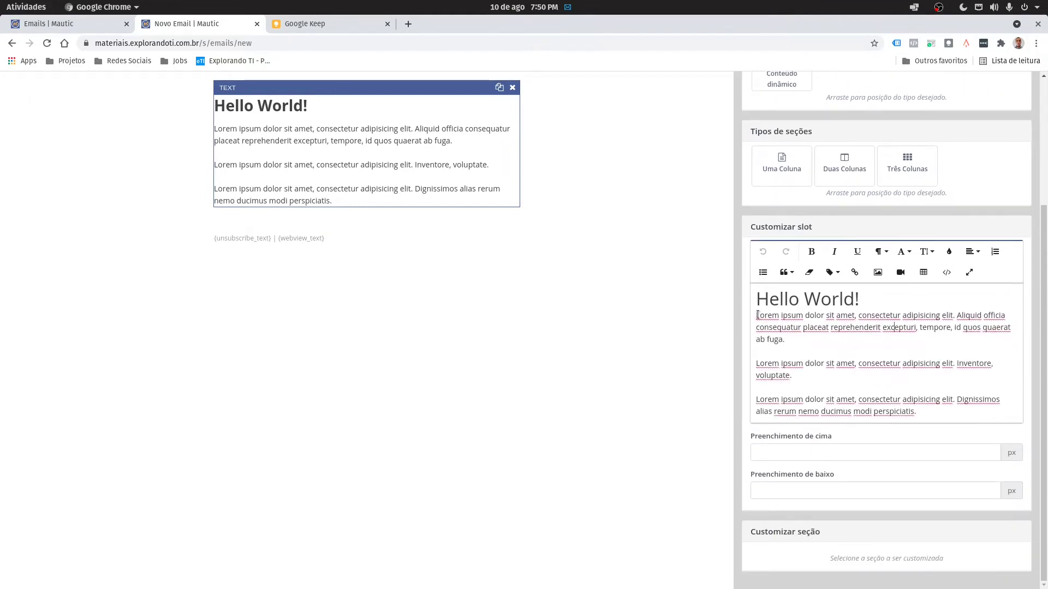
left_click_drag(757, 315, 910, 374)
left_click(799, 302)
left_click(757, 302)
left_click_drag(854, 302, 829, 303)
left_click(830, 302)
left_click(867, 301)
left_click(817, 327)
left_click(756, 316)
left_click_drag(756, 315, 936, 413)
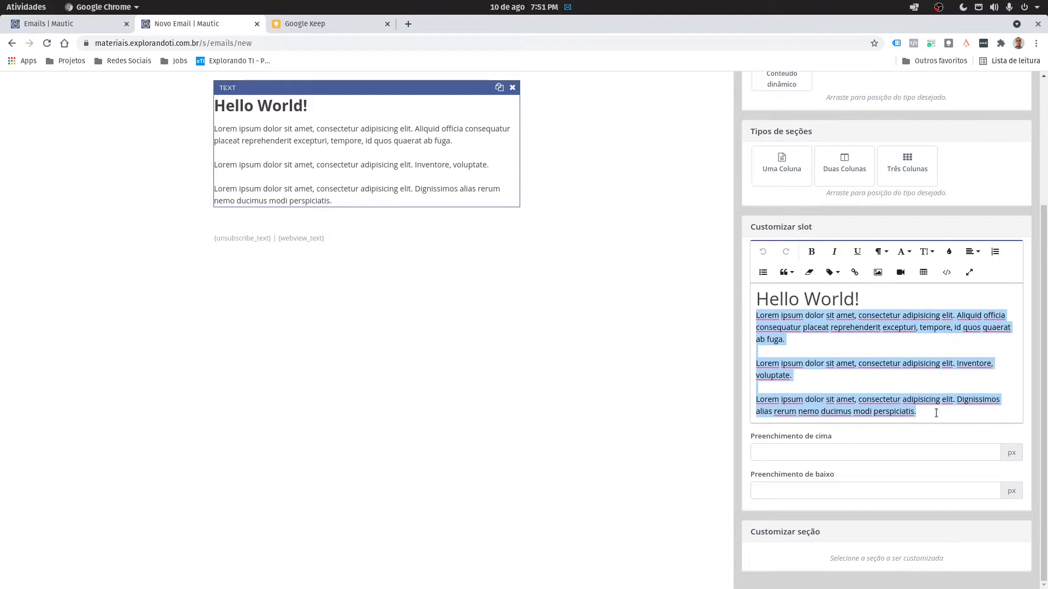
key("ctrl+v")
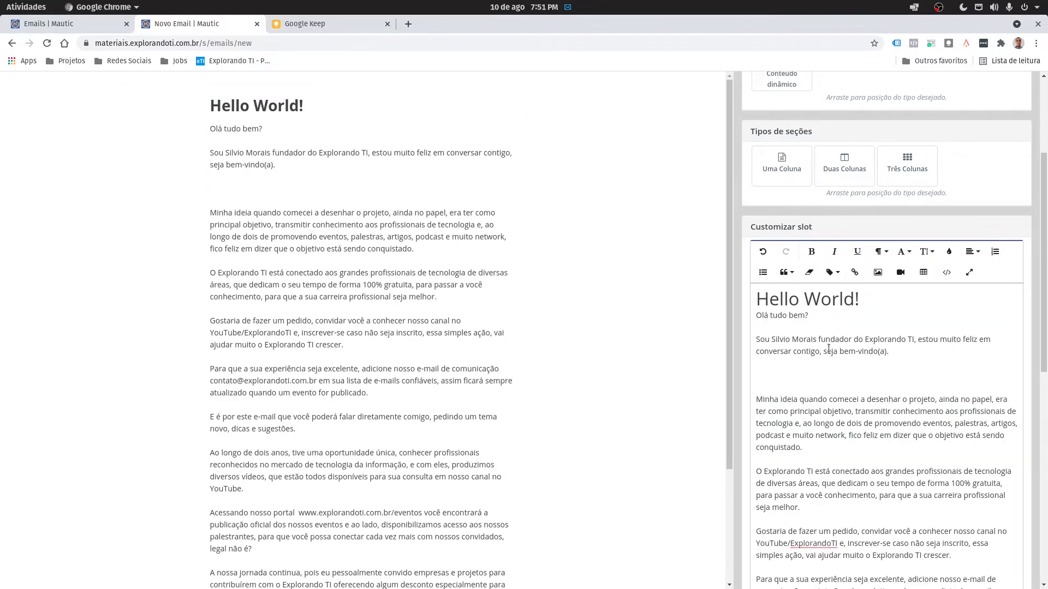
Step: Remove the extra blank lines after the introduction paragraph and add one blank line below the heading
scroll(848, 367, "up", 2)
scroll(848, 367, "up", 1)
scroll(849, 367, "down", 3)
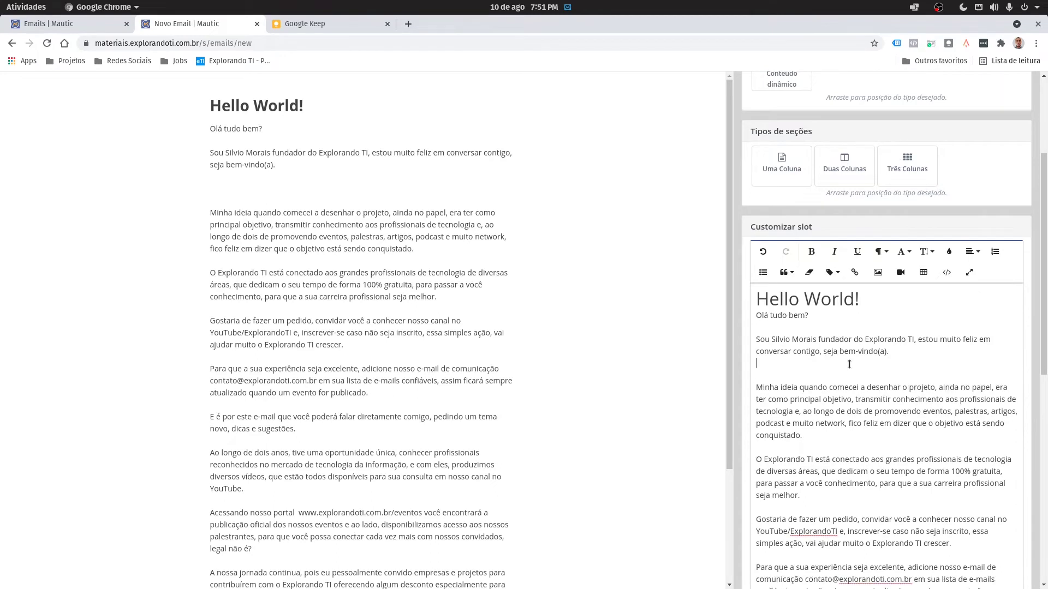
key("Delete")
key("Delete")
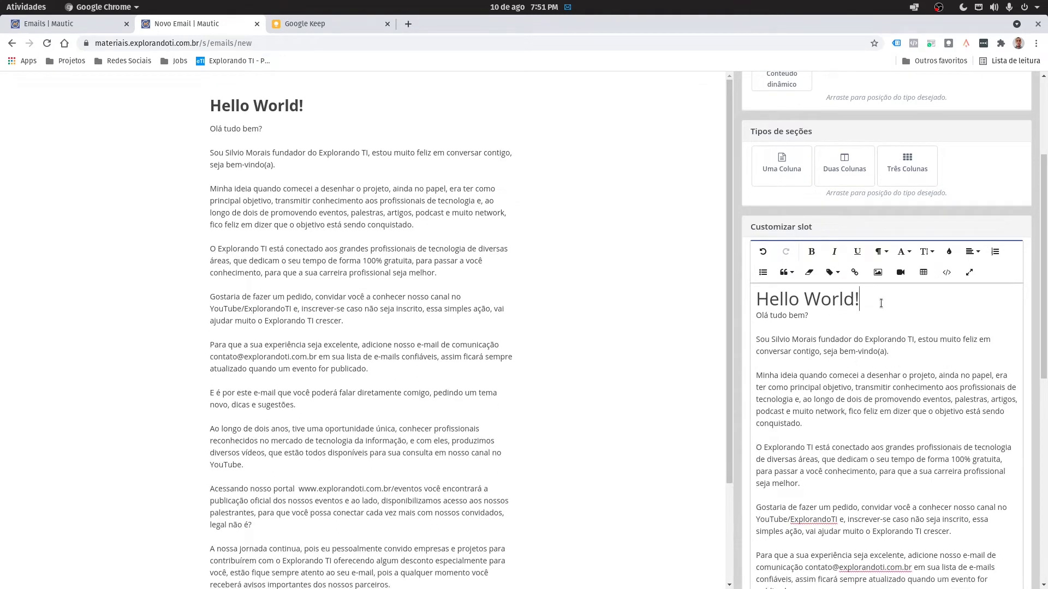
left_click(880, 303)
key("Return")
Step: Replace the "Hello World!" heading text with "Bem vindos a newsletter"
left_click_drag(860, 299, 758, 306)
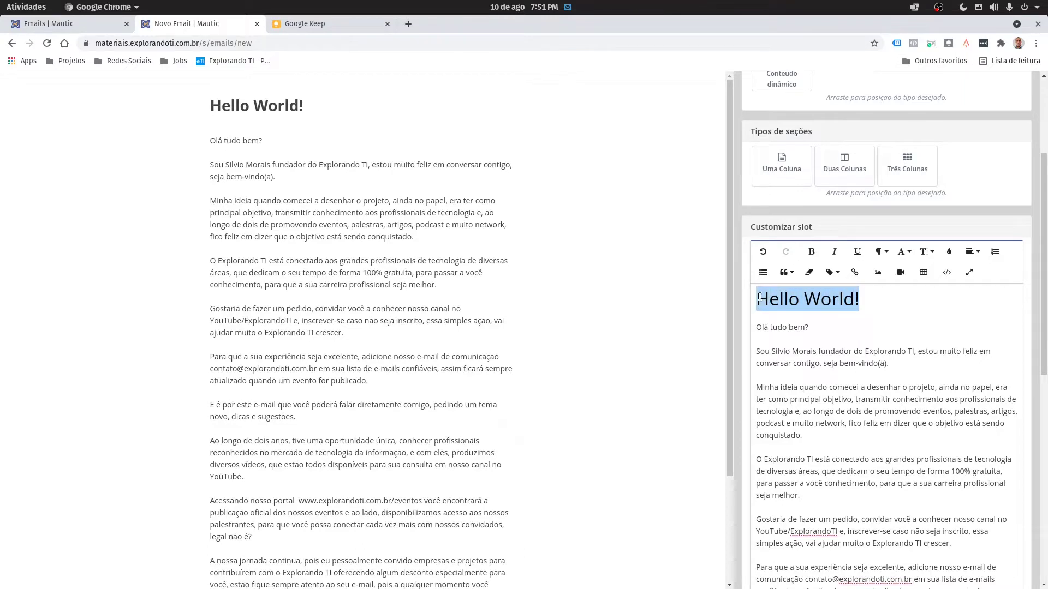
type("Bem")
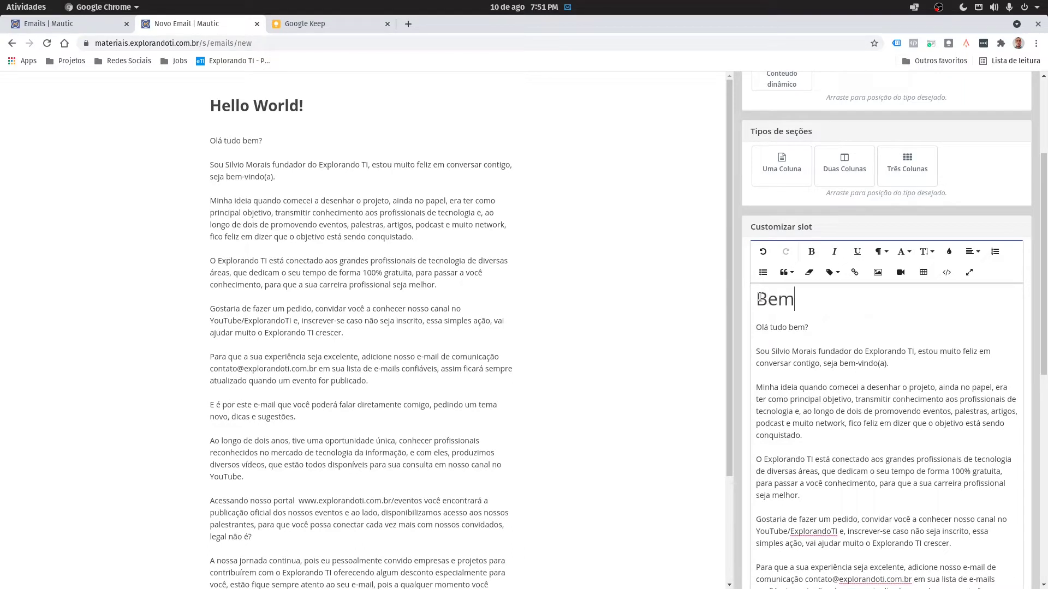
type(" vindos")
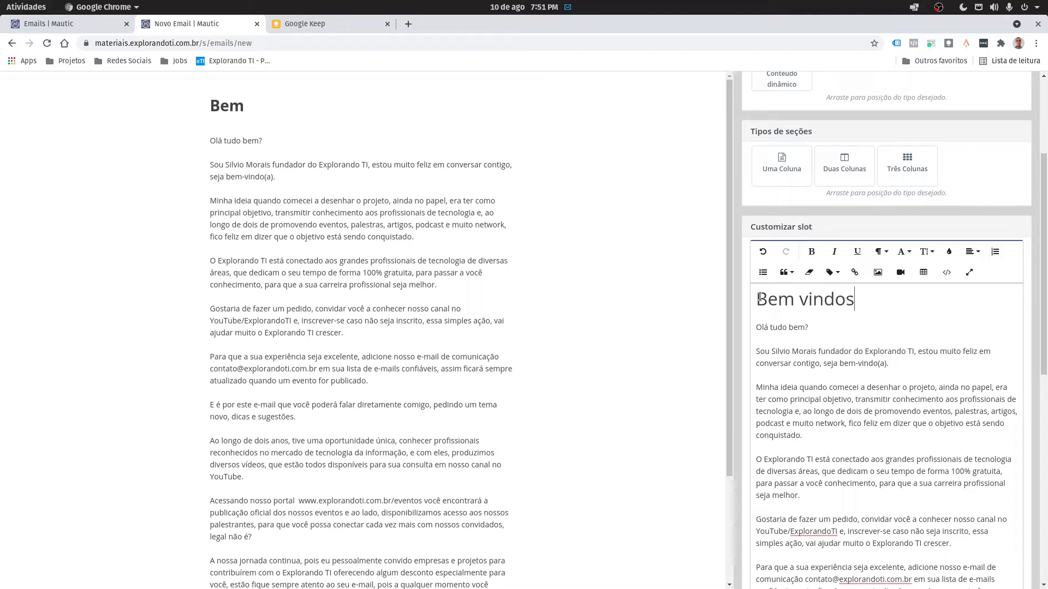
type(" a new")
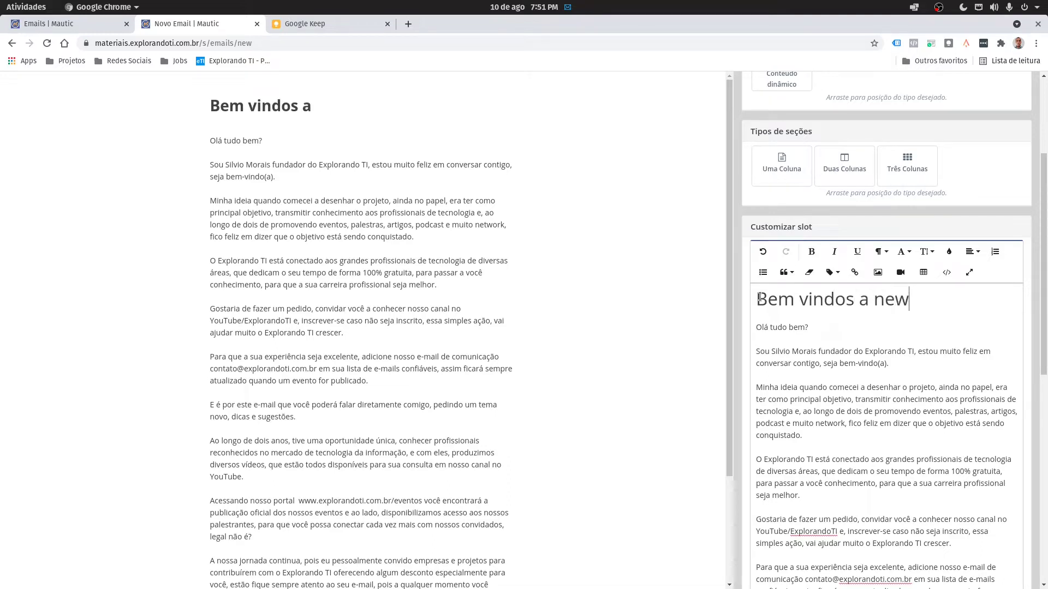
type("slette")
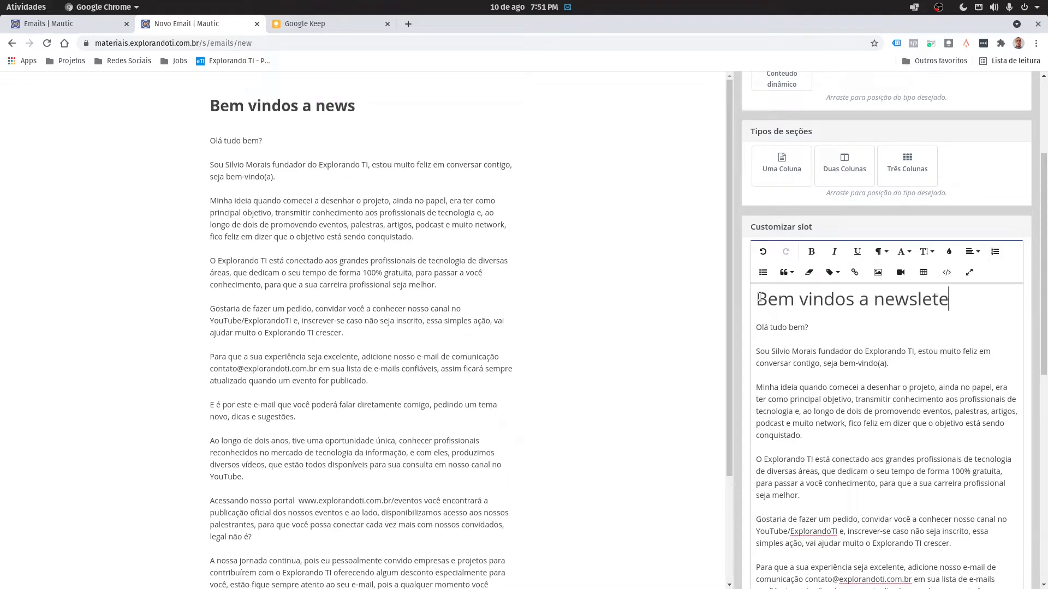
type("r")
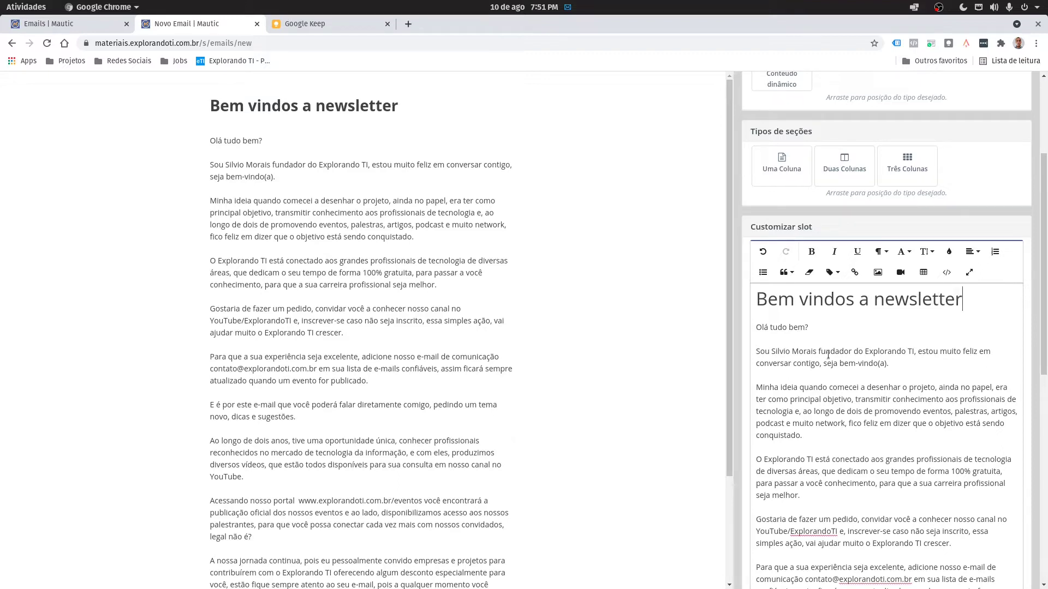
left_click(872, 334)
Step: Justify the message body from "Olá tudo bem?" down to the signature name
scroll(875, 334, "down", 1)
scroll(875, 334, "down", 1)
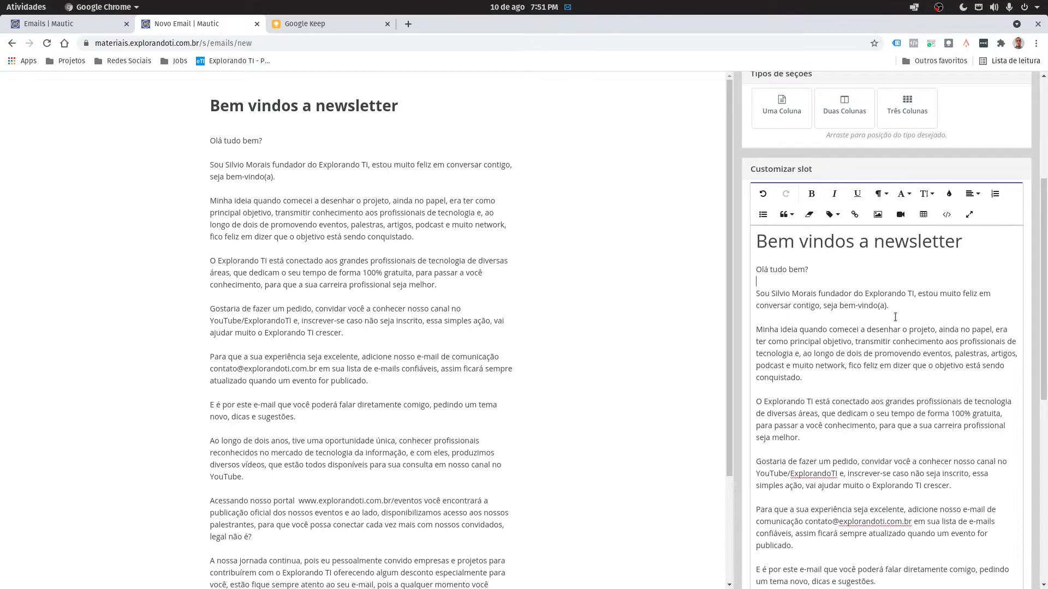
scroll(881, 315, "down", 2)
scroll(881, 314, "down", 8)
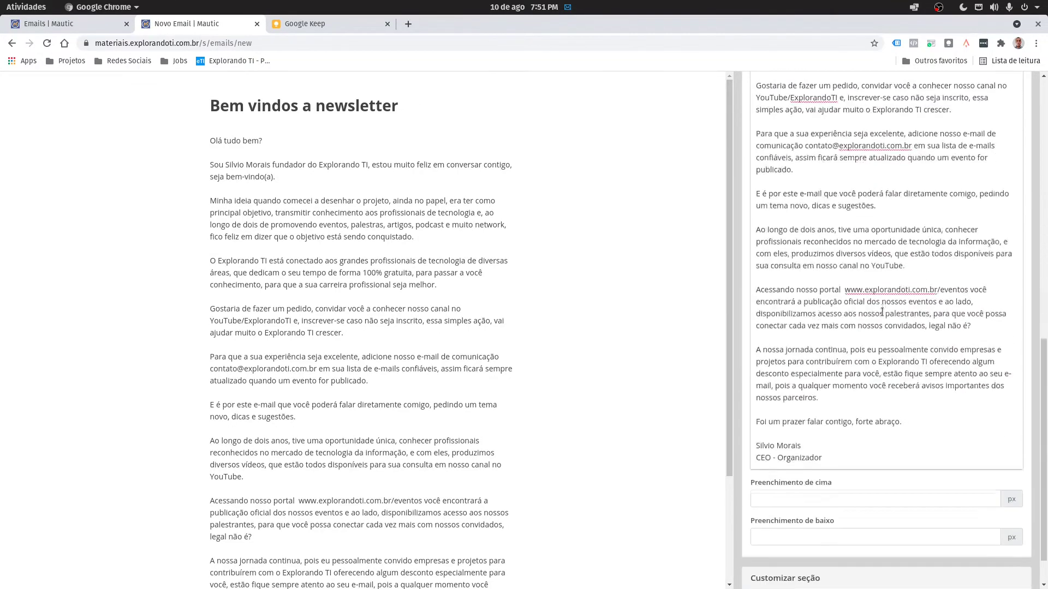
scroll(882, 310, "up", 9)
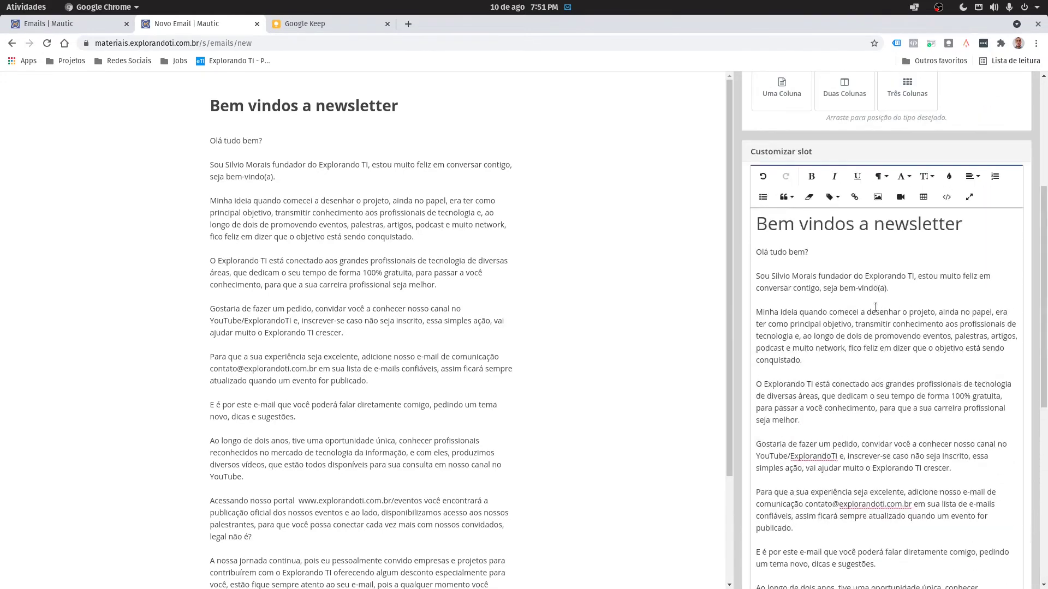
left_click_drag(755, 252, 931, 398)
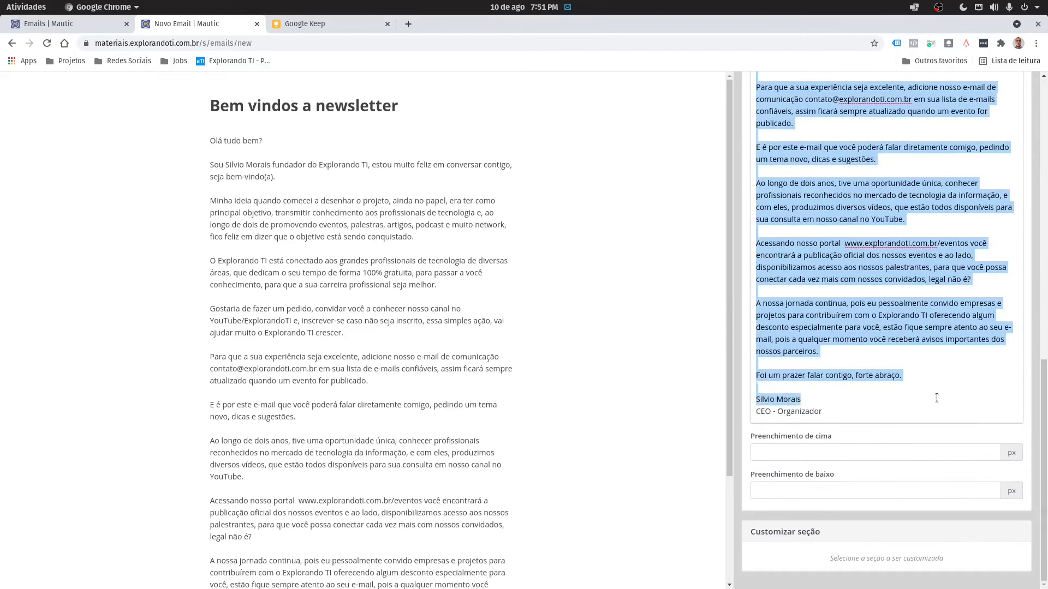
scroll(935, 382, "up", 4)
scroll(936, 371, "up", 11)
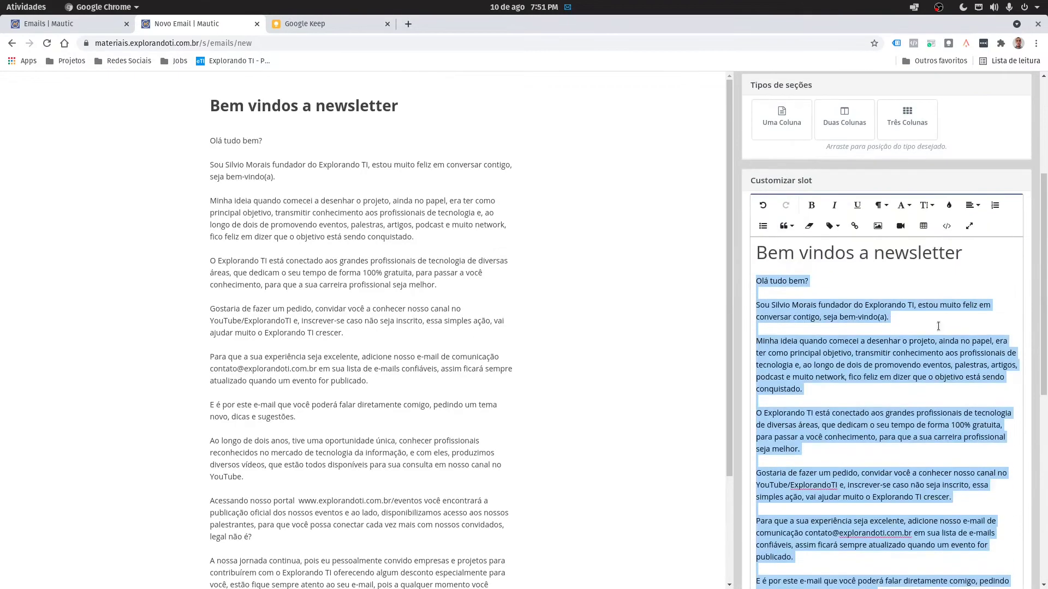
left_click(973, 205)
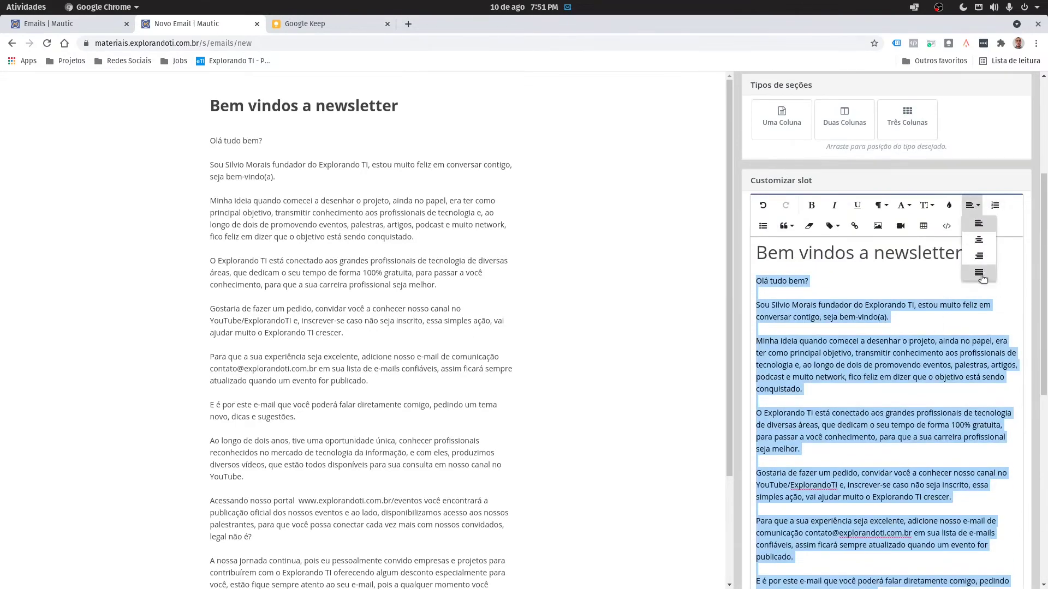
left_click(979, 275)
left_click(912, 291)
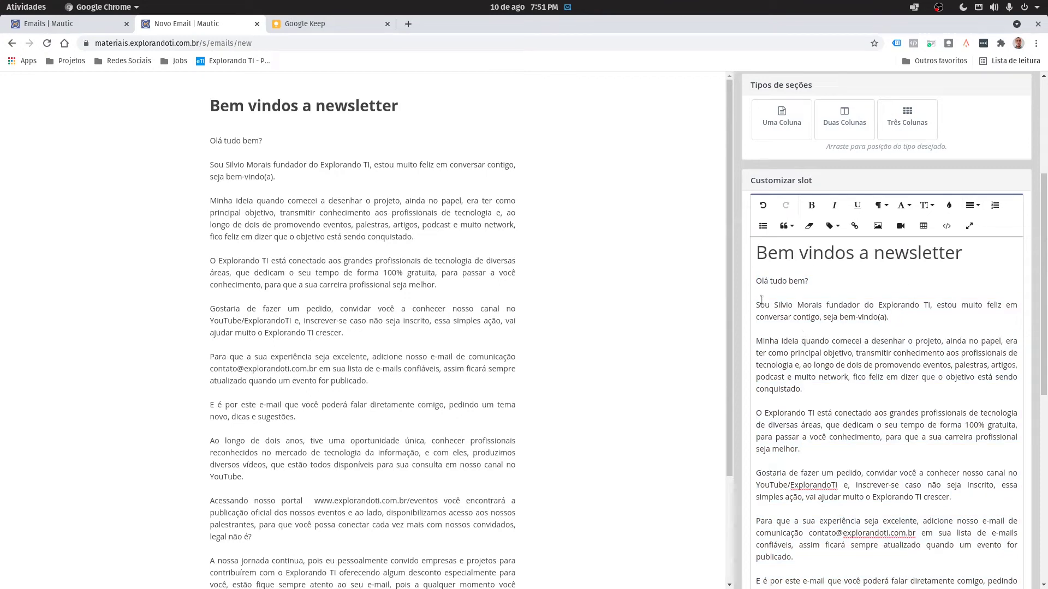
Step: Make the founder's introduction paragraph below "Olá tudo bem?" bold
left_click_drag(758, 304, 891, 317)
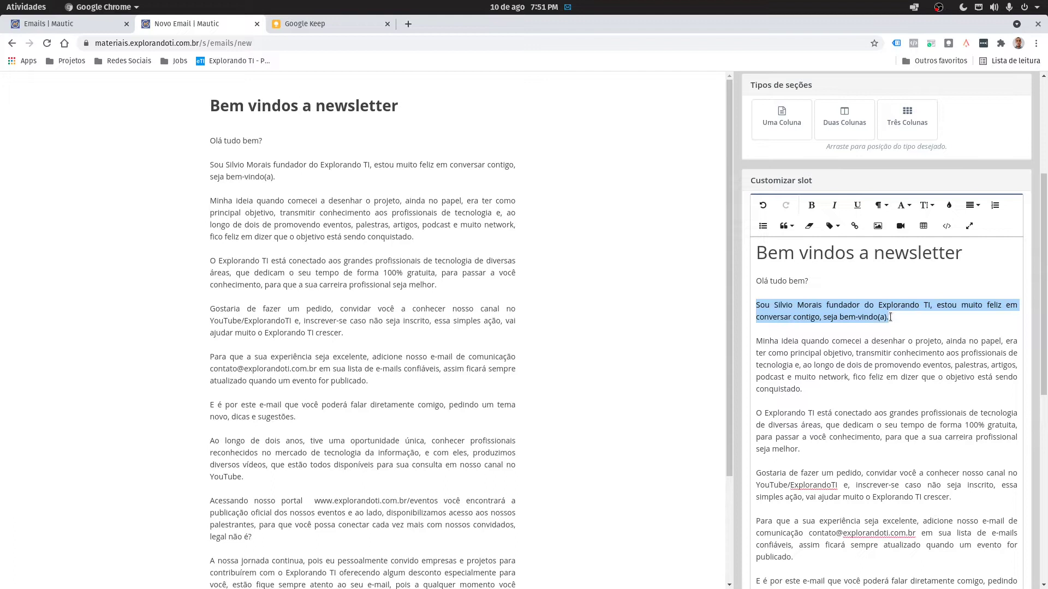
key("ctrl+b")
scroll(911, 314, "down", 2)
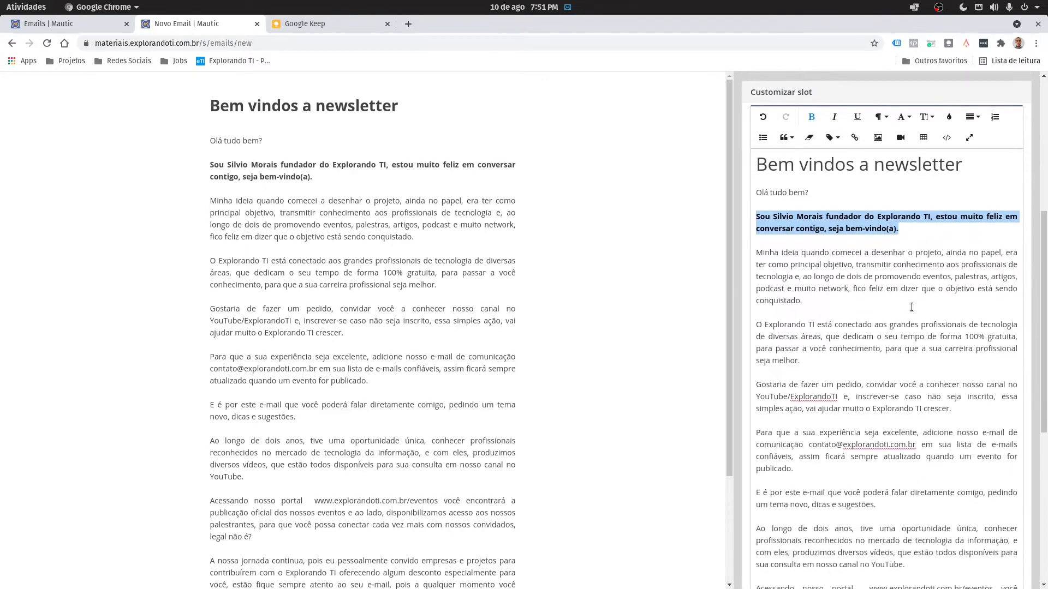
Step: Link the contact e-mail address in the message to "matilto:" followed by that same address, set to open in a new tab
scroll(911, 308, "down", 2)
left_click_drag(756, 313, 837, 313)
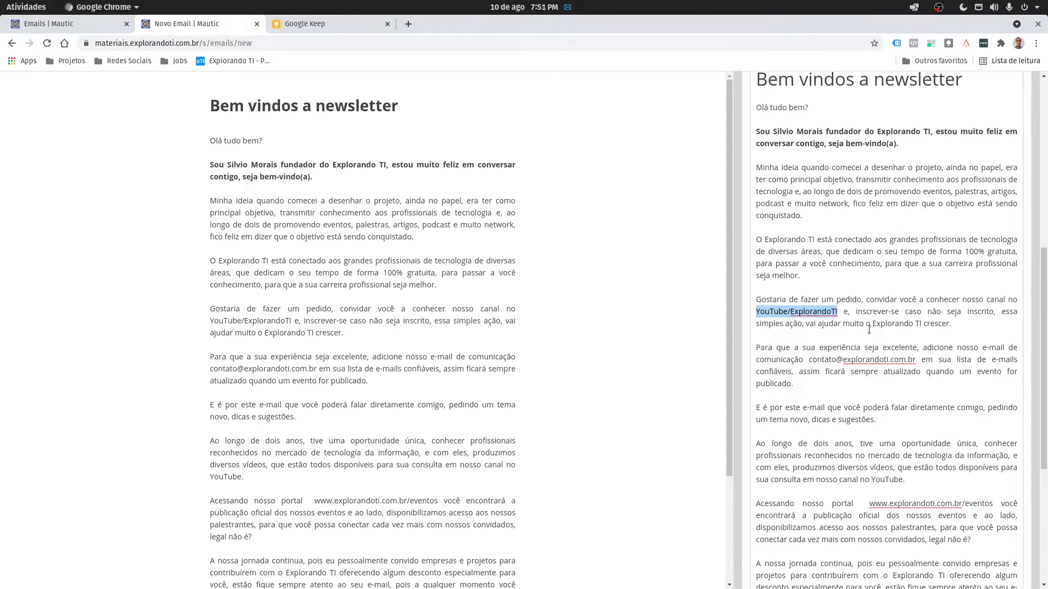
left_click(872, 361)
left_click_drag(813, 360, 917, 360)
key("ctrl+c")
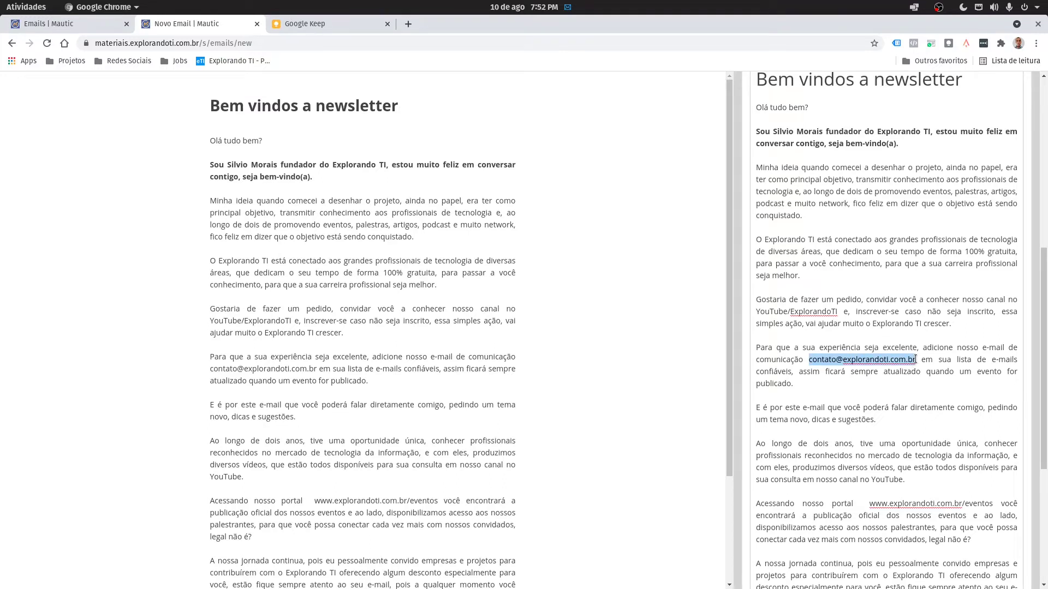
scroll(896, 172, "up", 8)
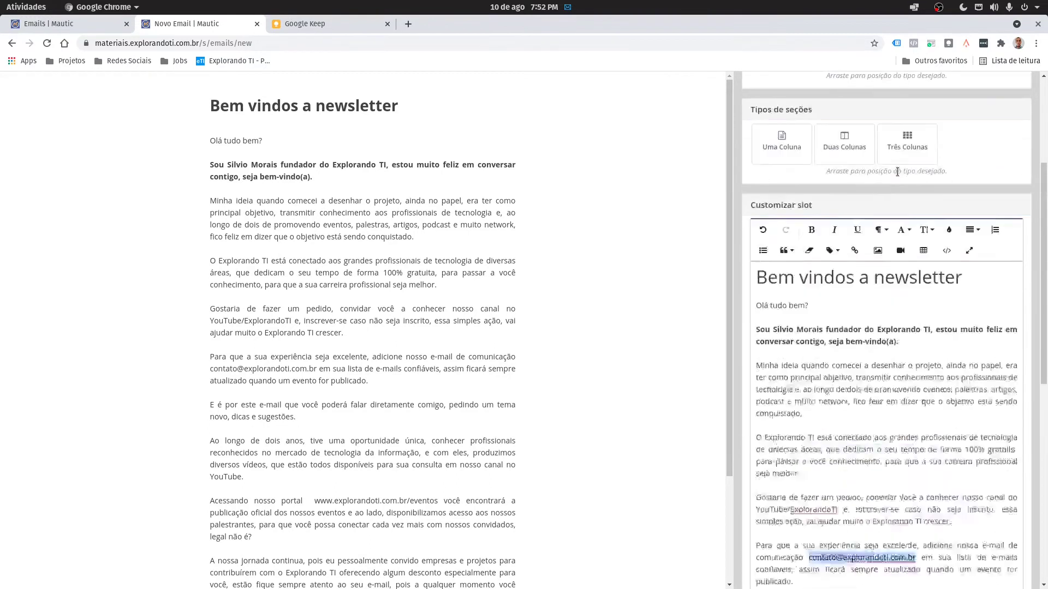
scroll(897, 174, "down", 4)
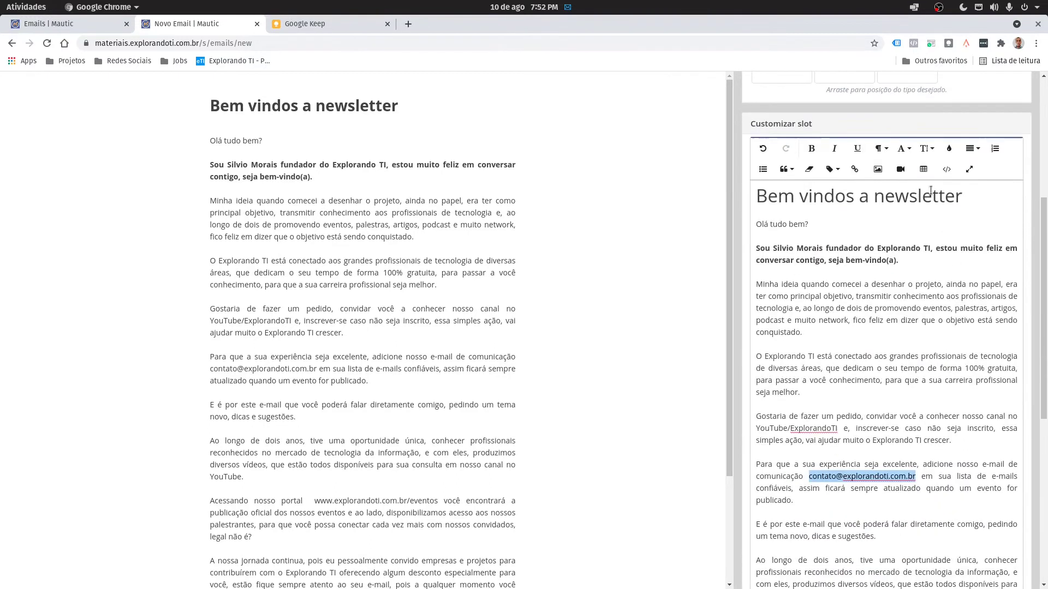
left_click(855, 169)
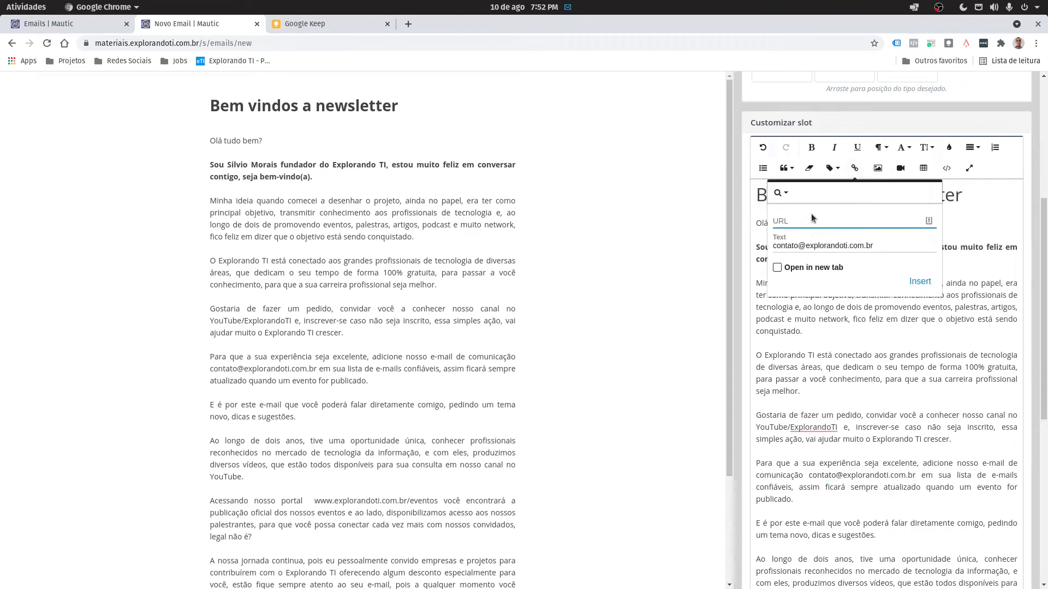
type("matilto:")
key("ctrl+v")
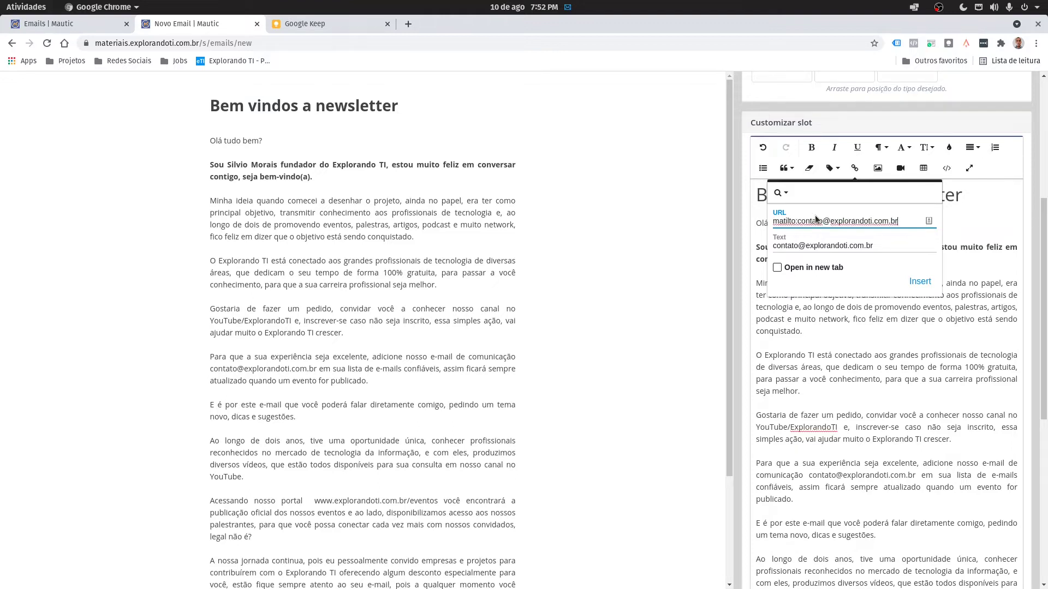
left_click(777, 268)
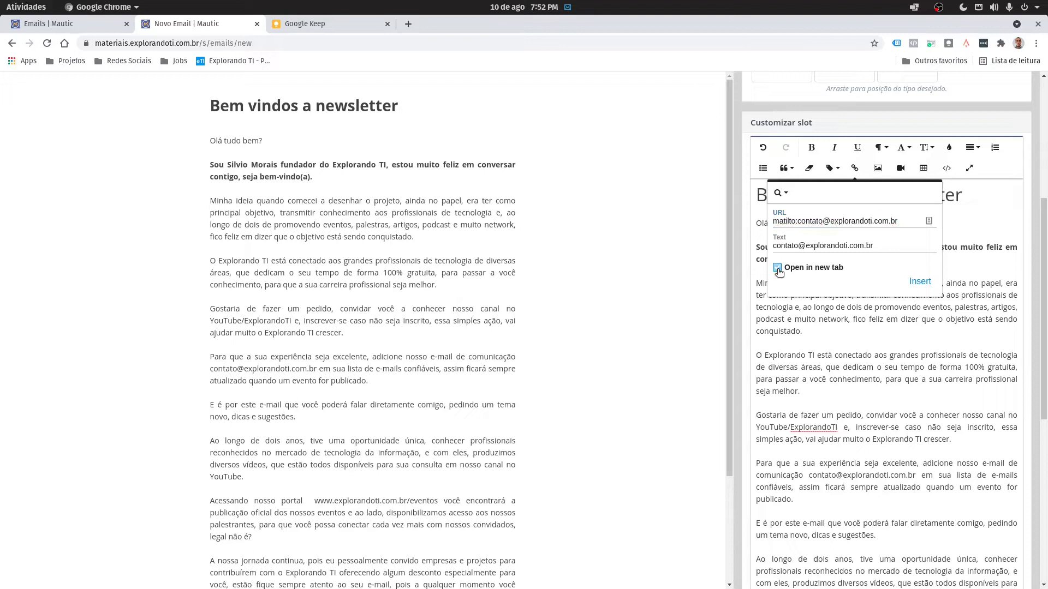
left_click(917, 282)
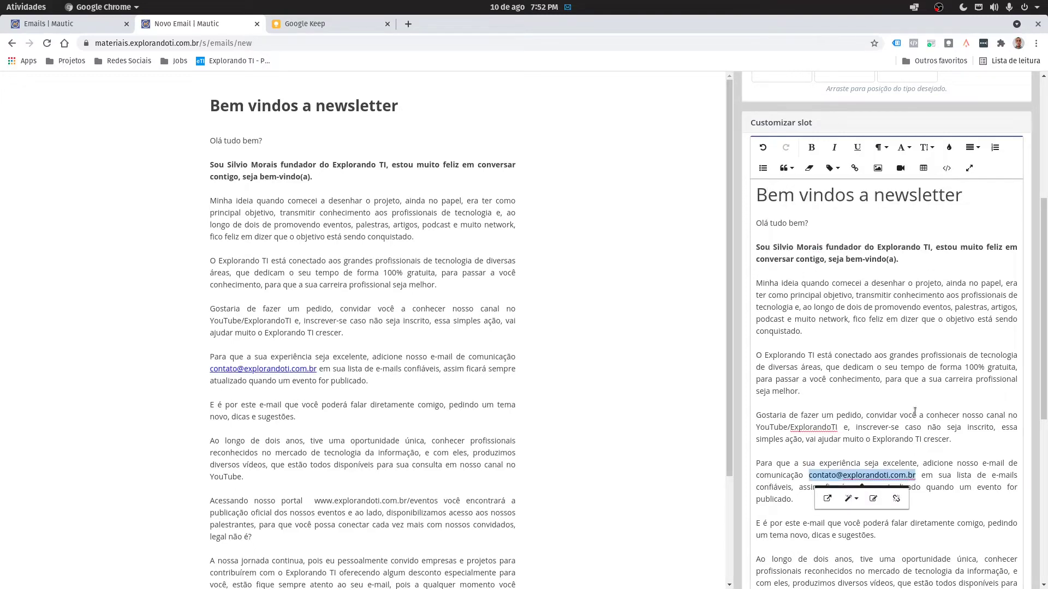
scroll(929, 421, "down", 1)
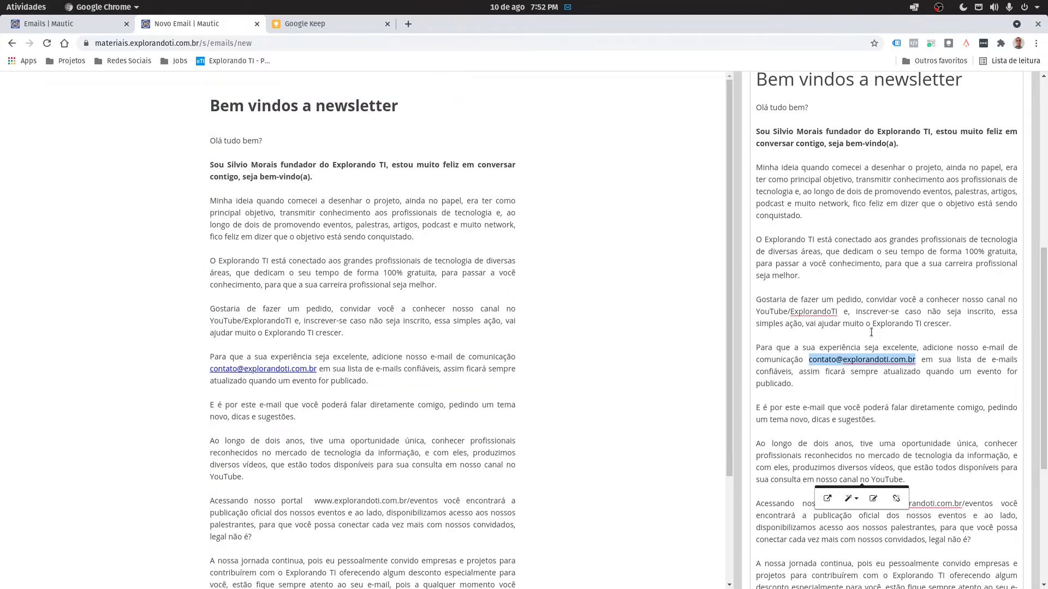
left_click_drag(838, 314, 756, 312)
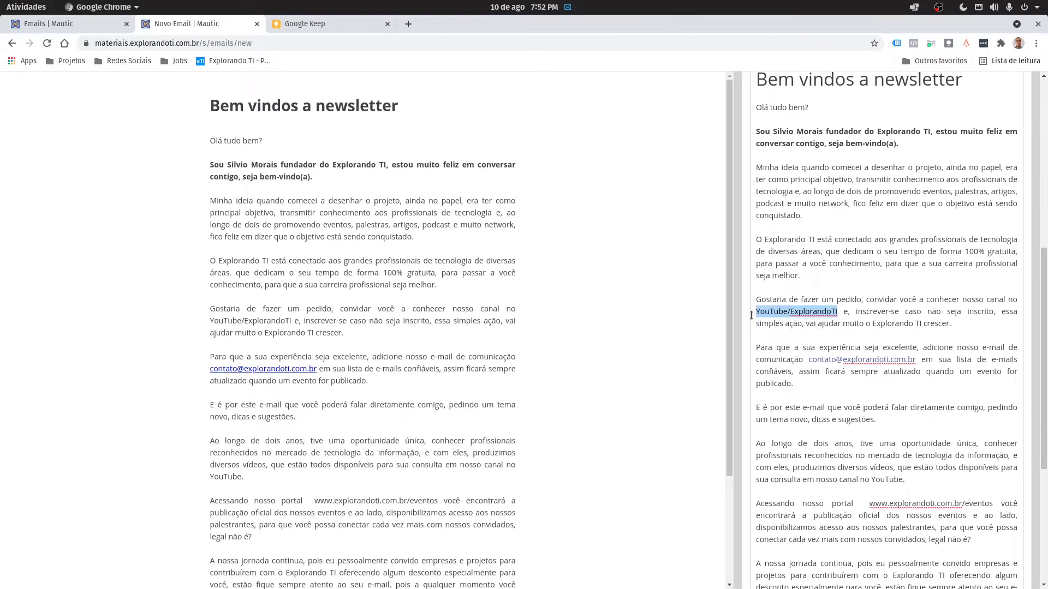
scroll(904, 204, "up", 3)
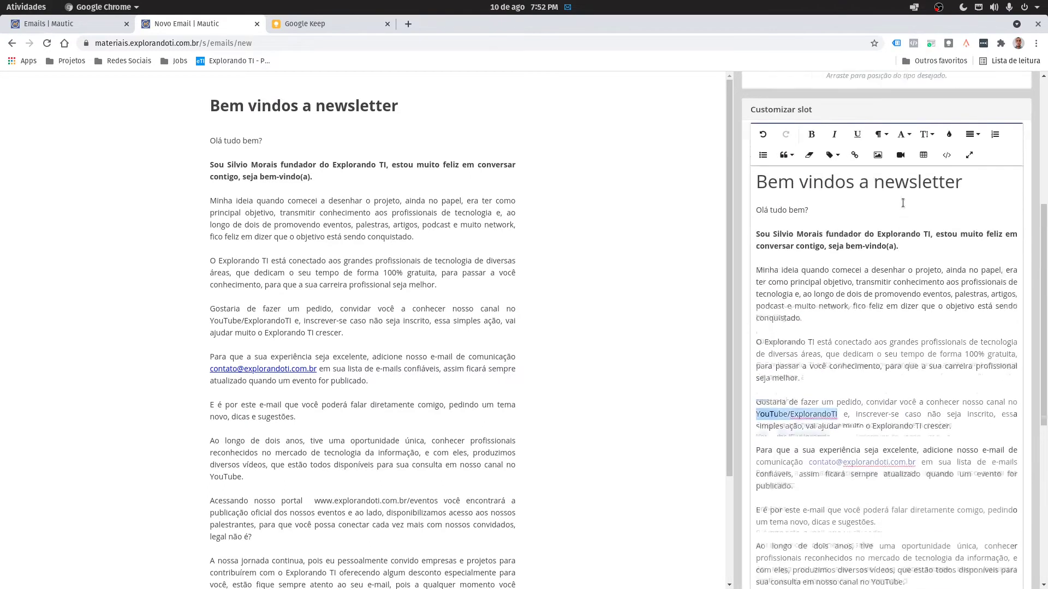
left_click(853, 198)
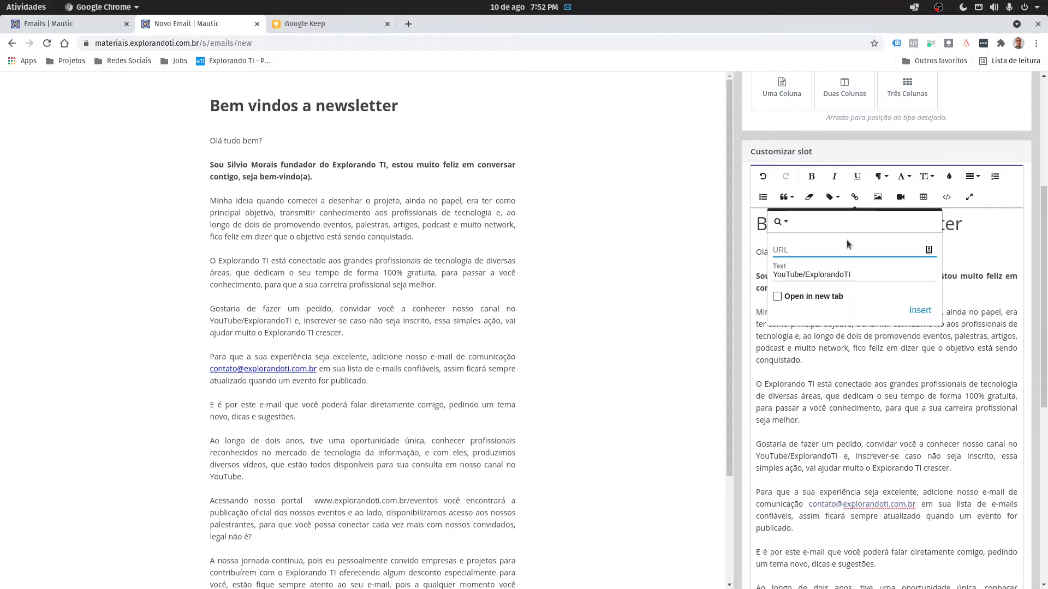
type("https://www.youtube.com")
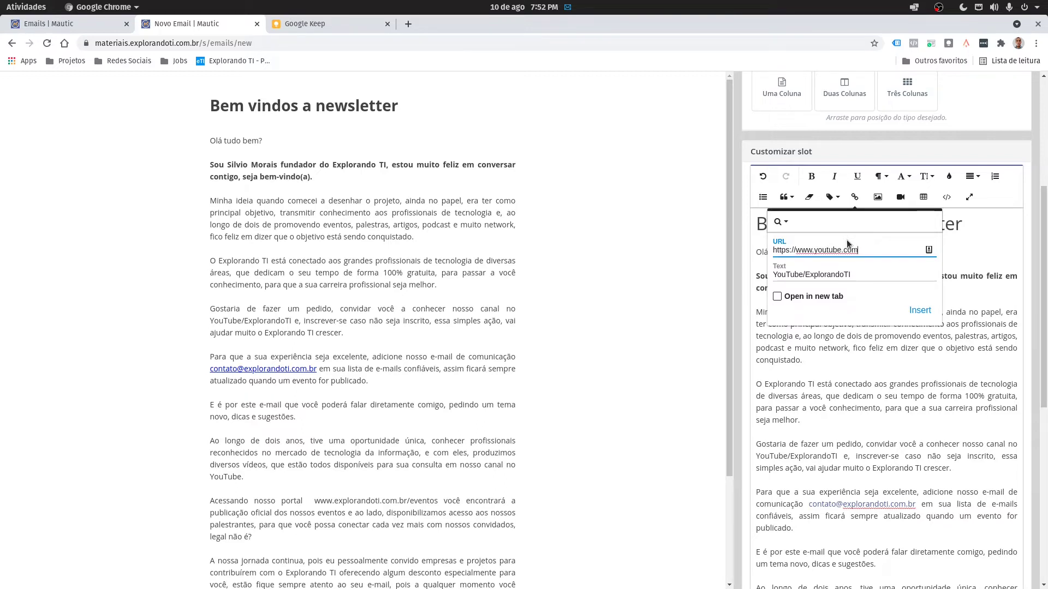
type("/explorandoti")
left_click(777, 296)
left_click(920, 310)
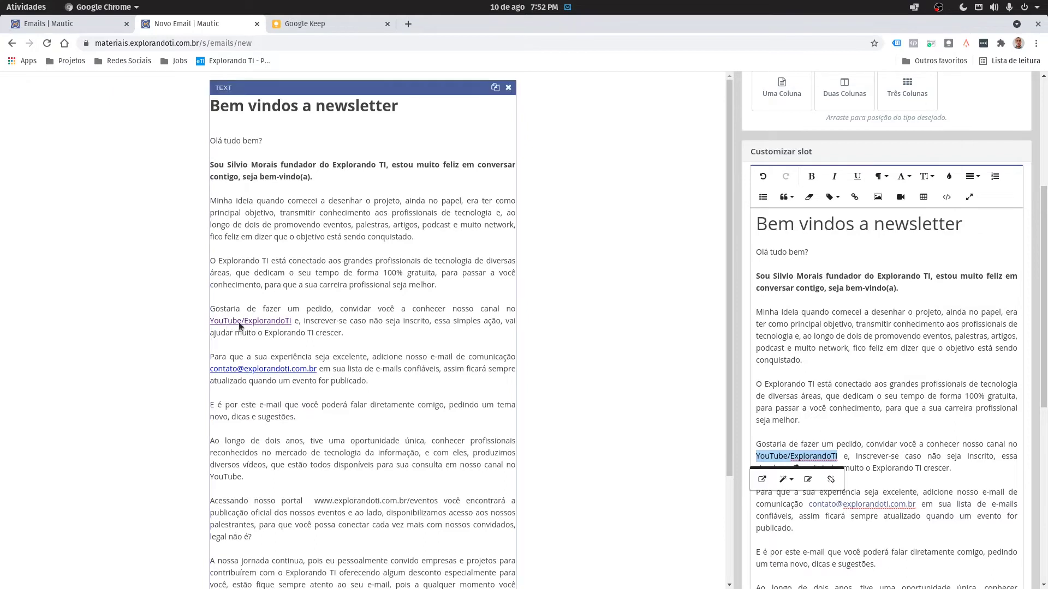
scroll(888, 369, "down", 2)
scroll(888, 369, "down", 4)
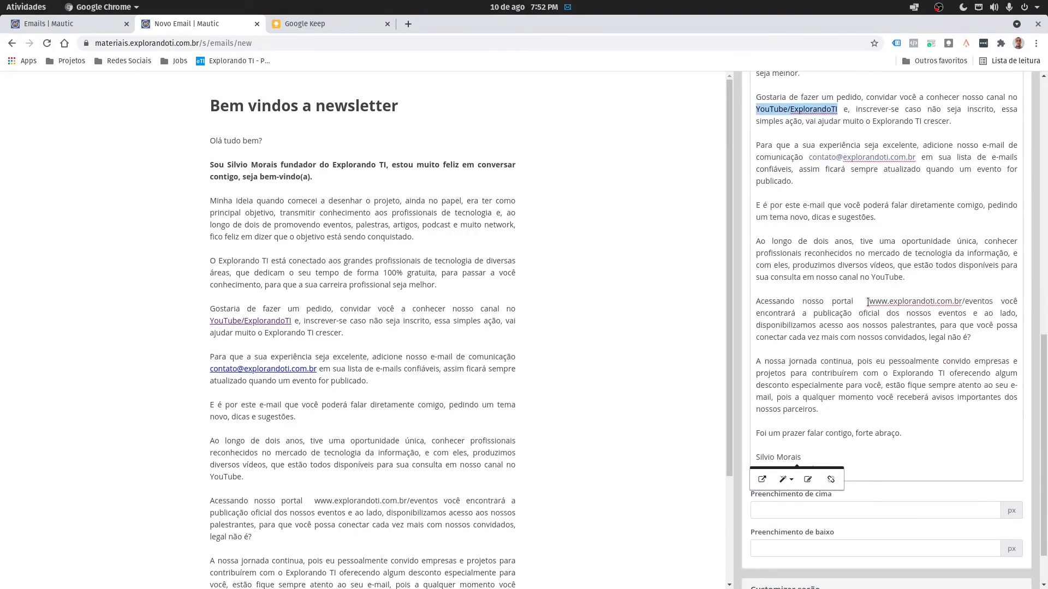
left_click_drag(869, 301, 992, 299)
key("ctrl+c")
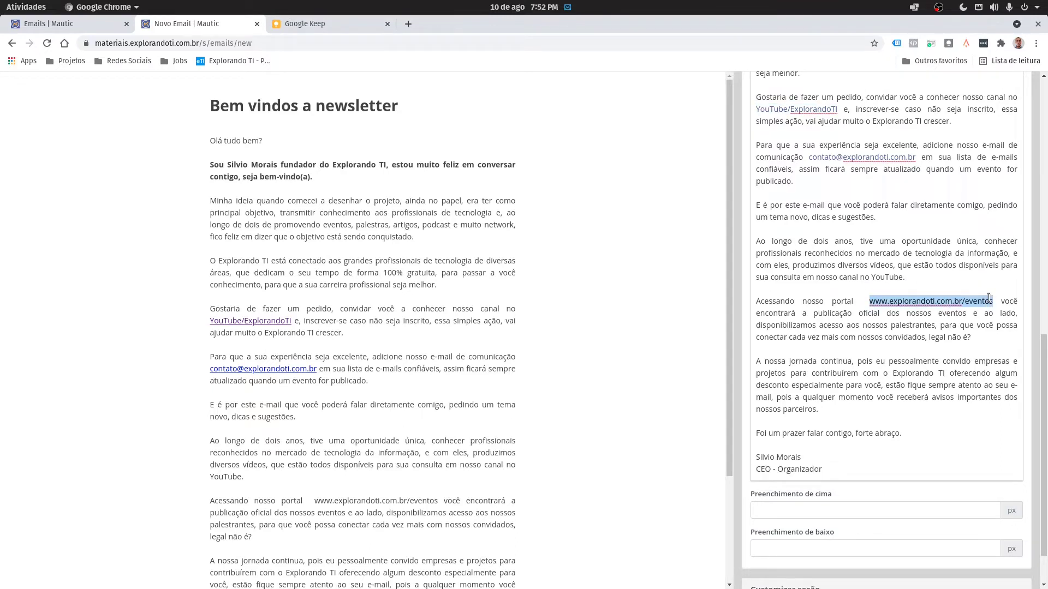
scroll(894, 229, "up", 8)
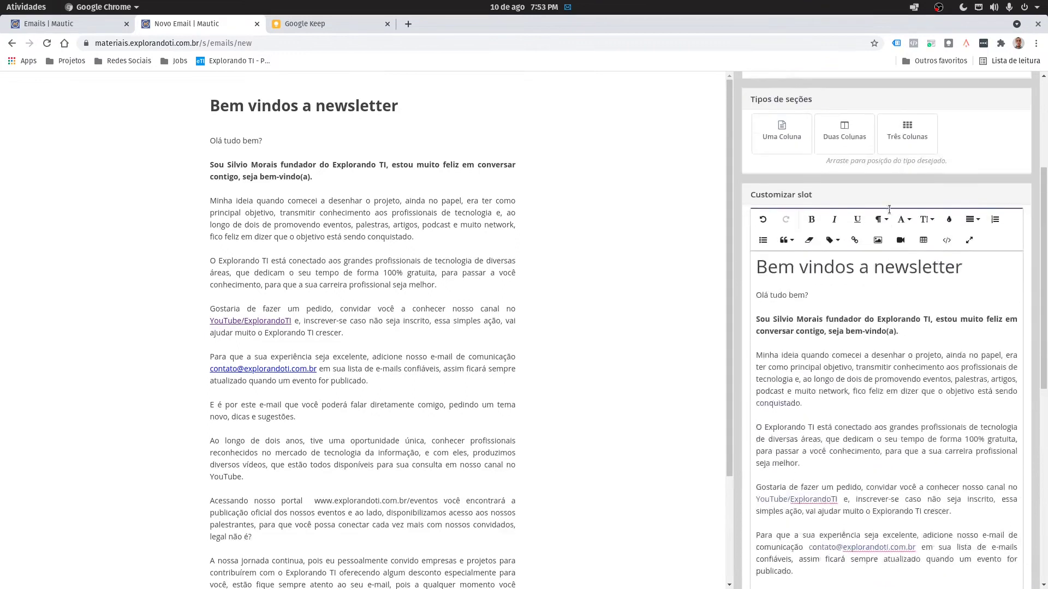
scroll(895, 297, "down", 2)
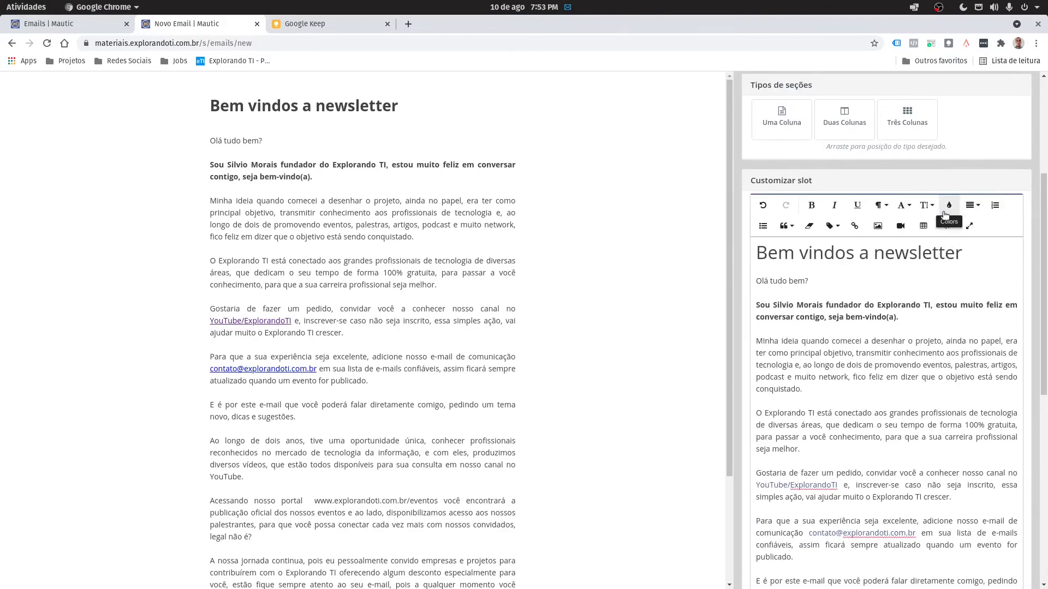
left_click(855, 225)
key("ctrl+v")
left_click(778, 325)
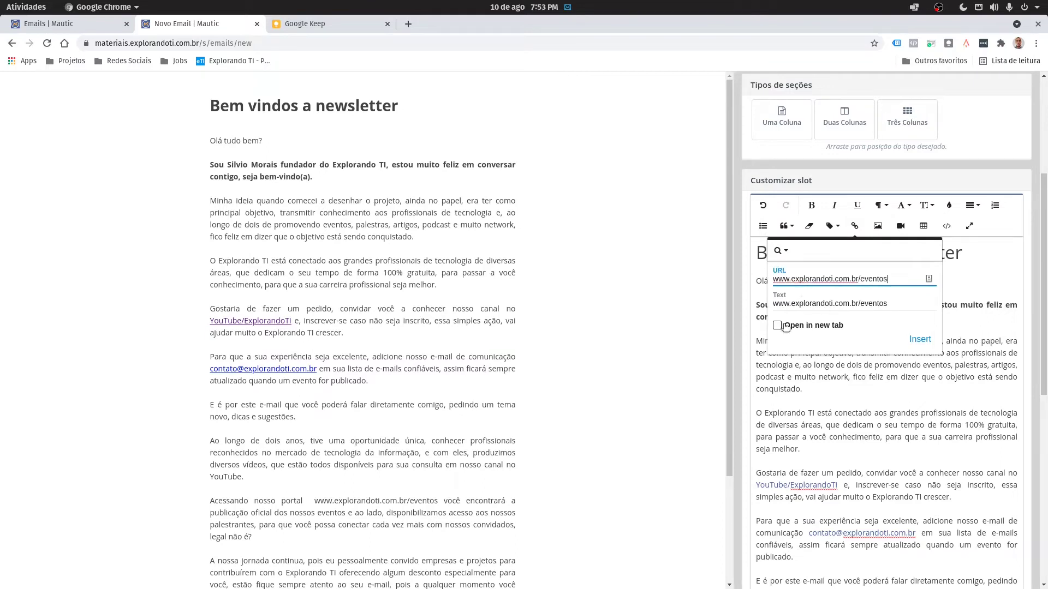
left_click(918, 340)
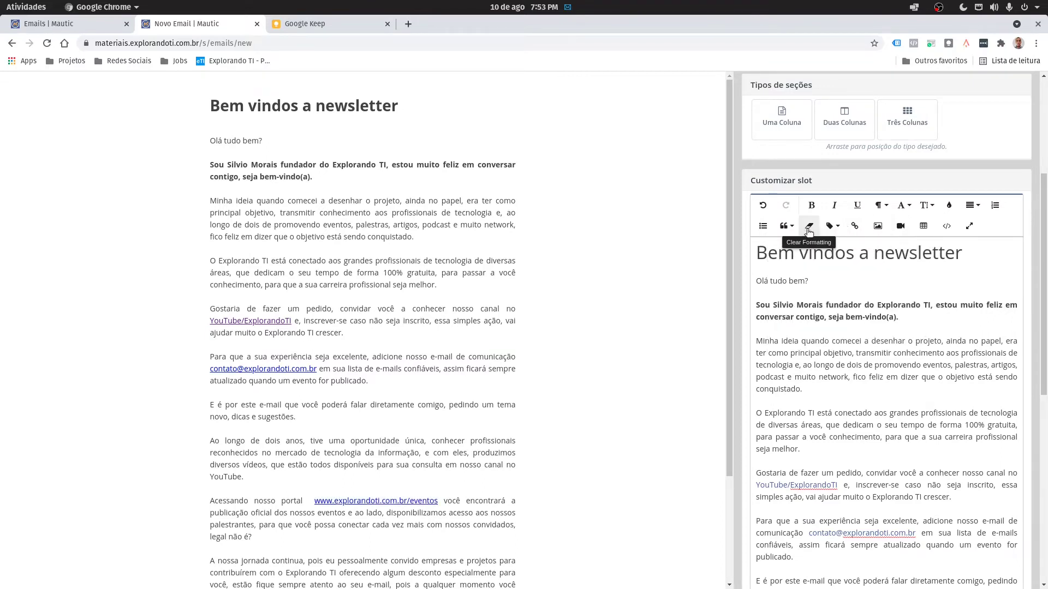
Step: Make the portal address and the closing signature lines with the sender's name and "CEO - Organizador" bold
scroll(890, 357, "down", 5)
scroll(890, 357, "down", 3)
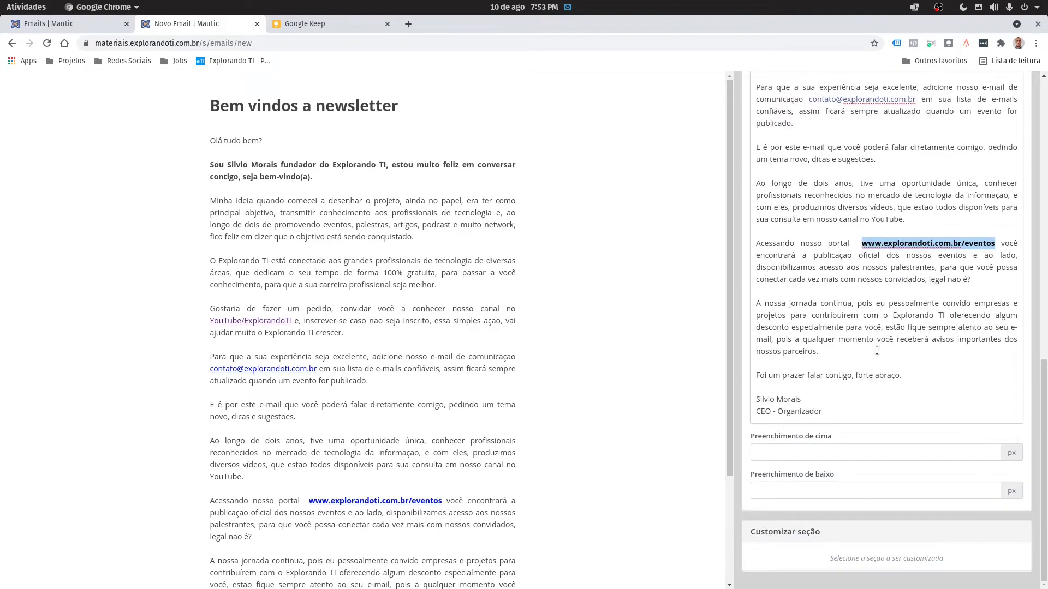
left_click_drag(759, 400, 825, 411)
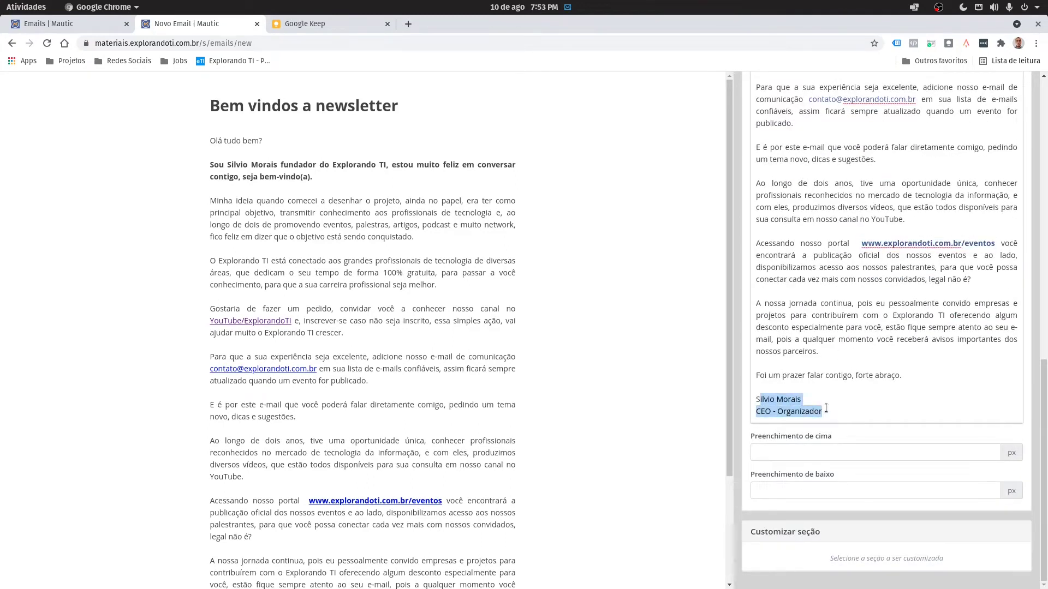
key("ctrl+b")
left_click_drag(760, 399, 754, 397)
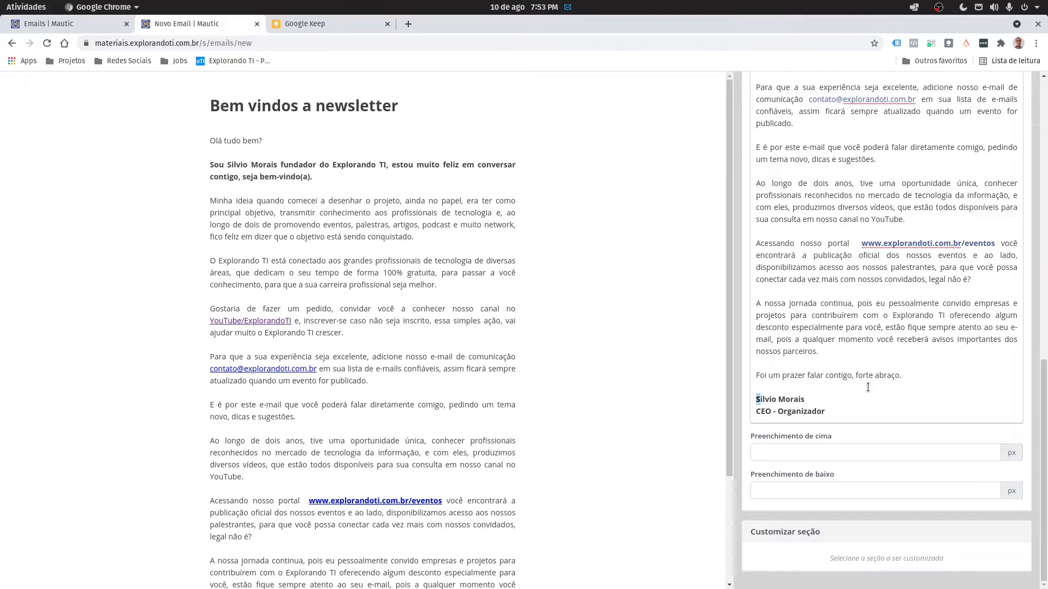
Step: Apply the message content, leave the builder, and save and close the Newsletter-01 email
scroll(895, 327, "up", 2)
scroll(904, 297, "up", 4)
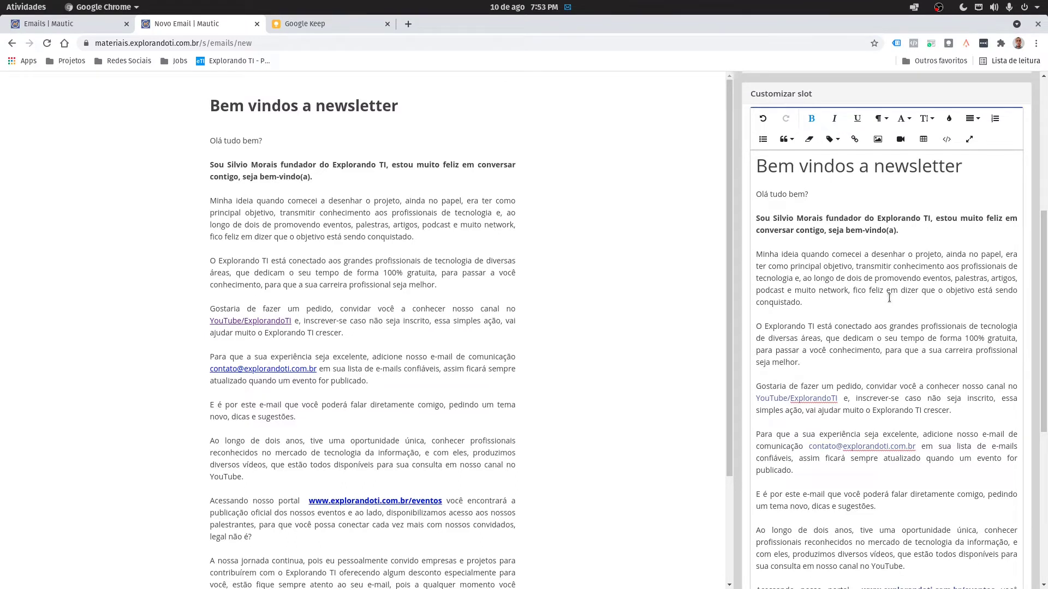
scroll(886, 273, "up", 3)
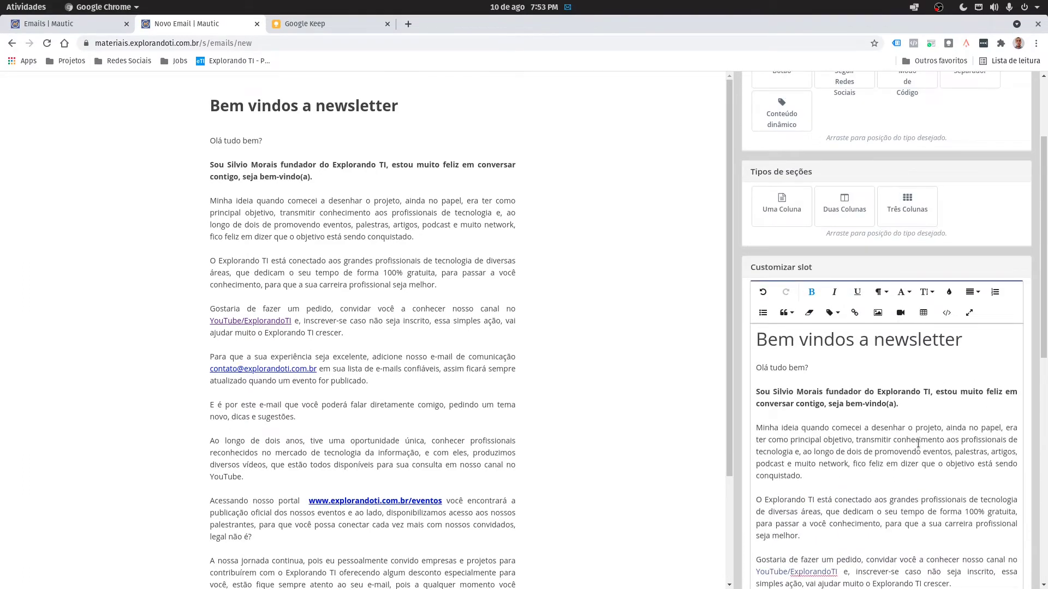
scroll(918, 452, "up", 3)
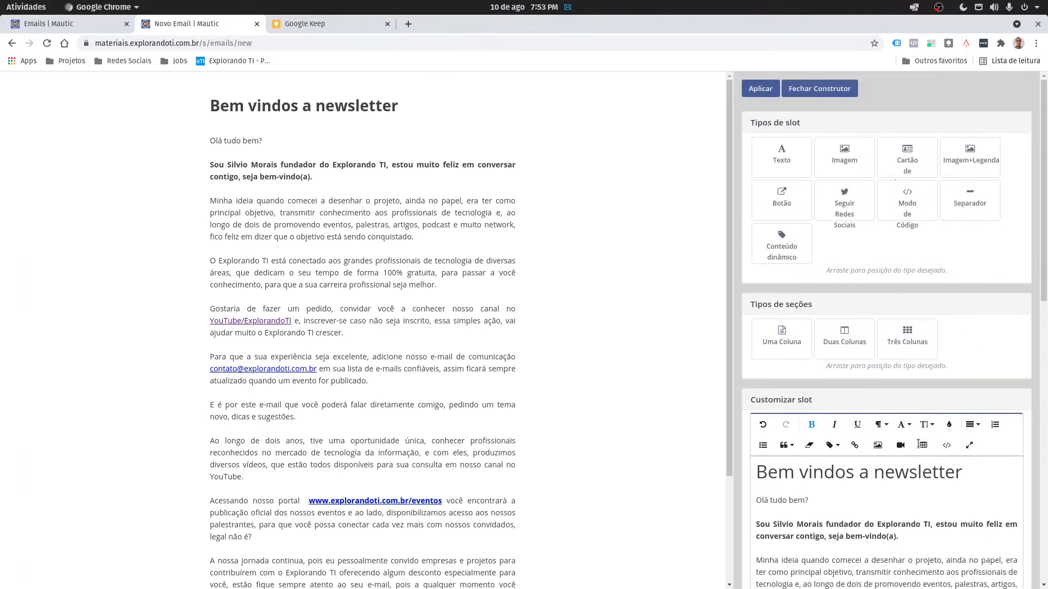
left_click(761, 88)
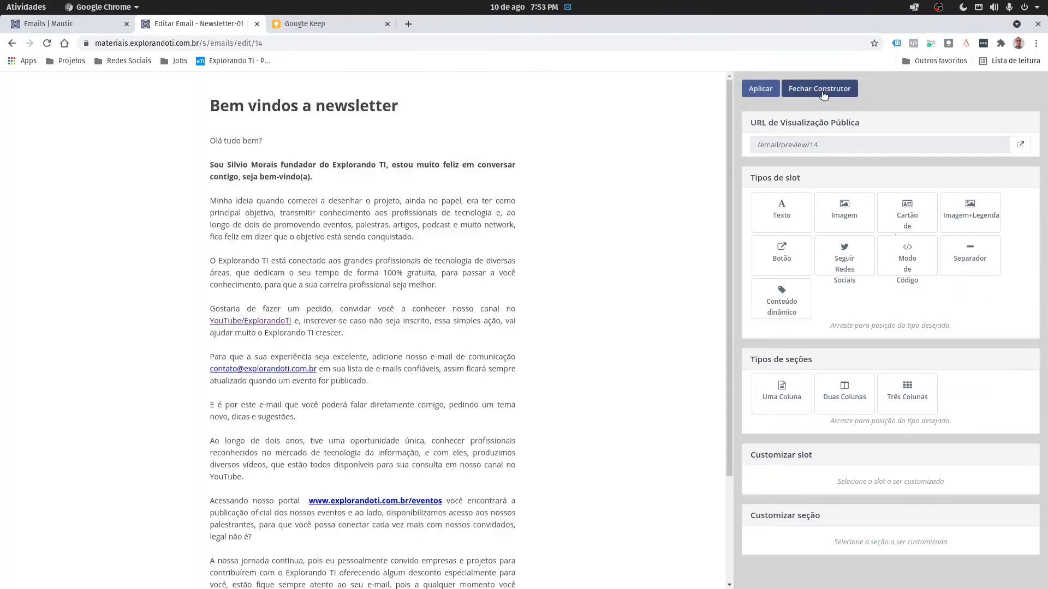
left_click(824, 94)
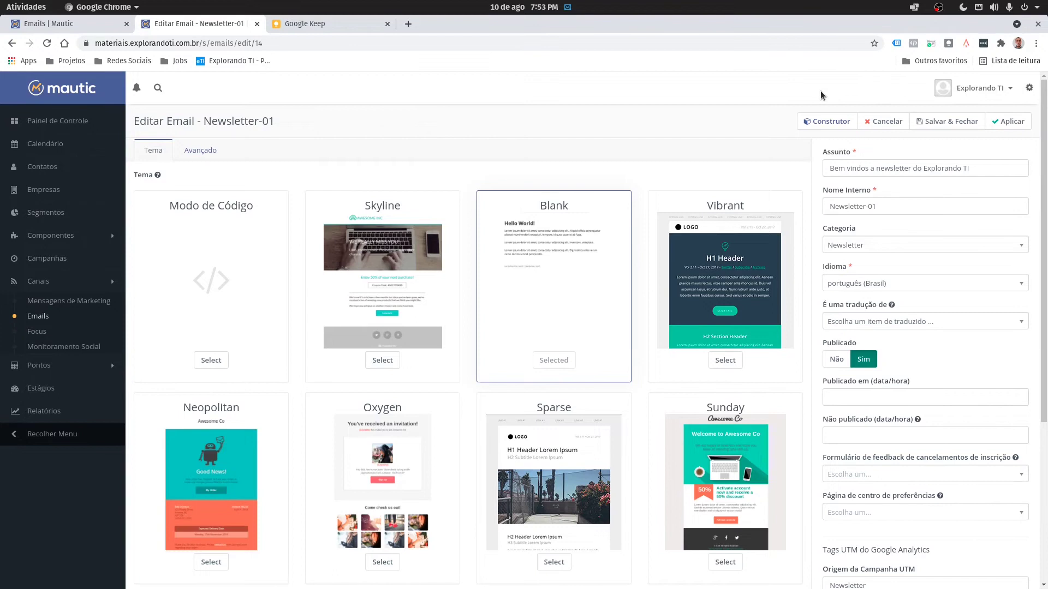
left_click(955, 125)
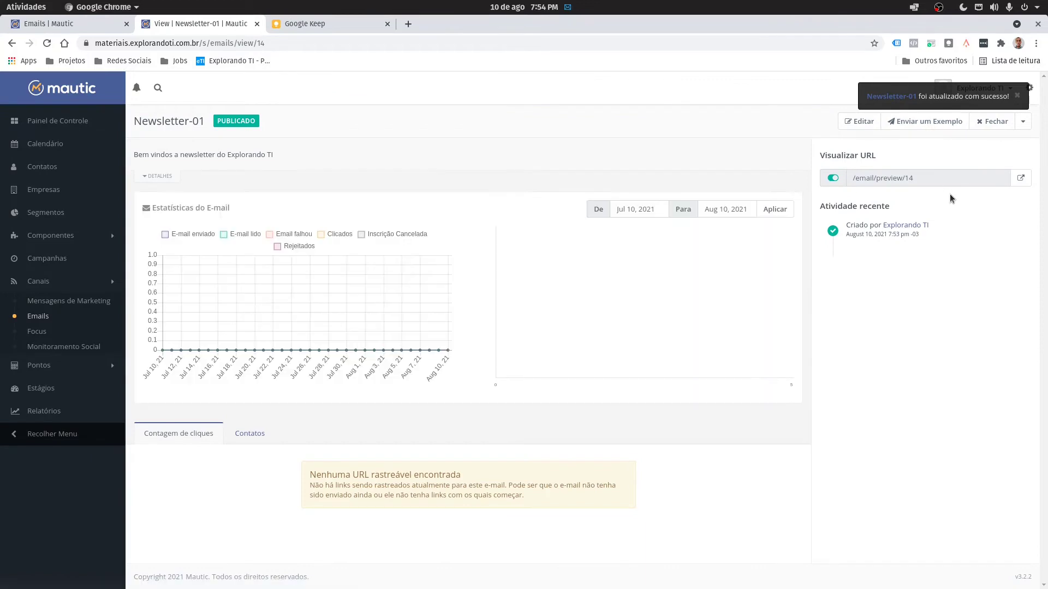
Step: Preview the Newsletter-01 email at its public URL down to the signature and footer, and close the preview
left_click(1020, 178)
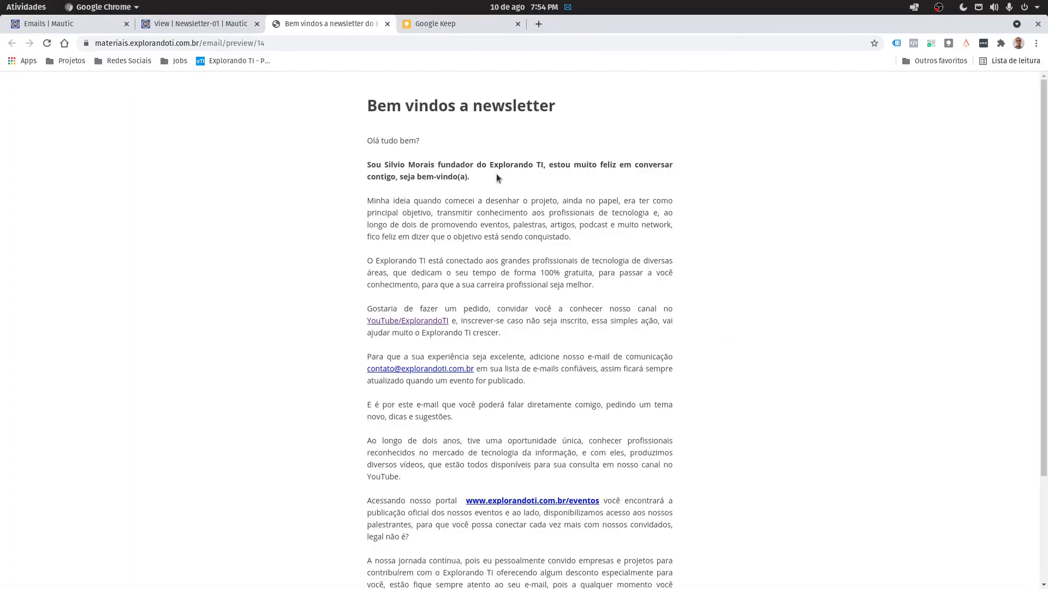
scroll(600, 192, "down", 3)
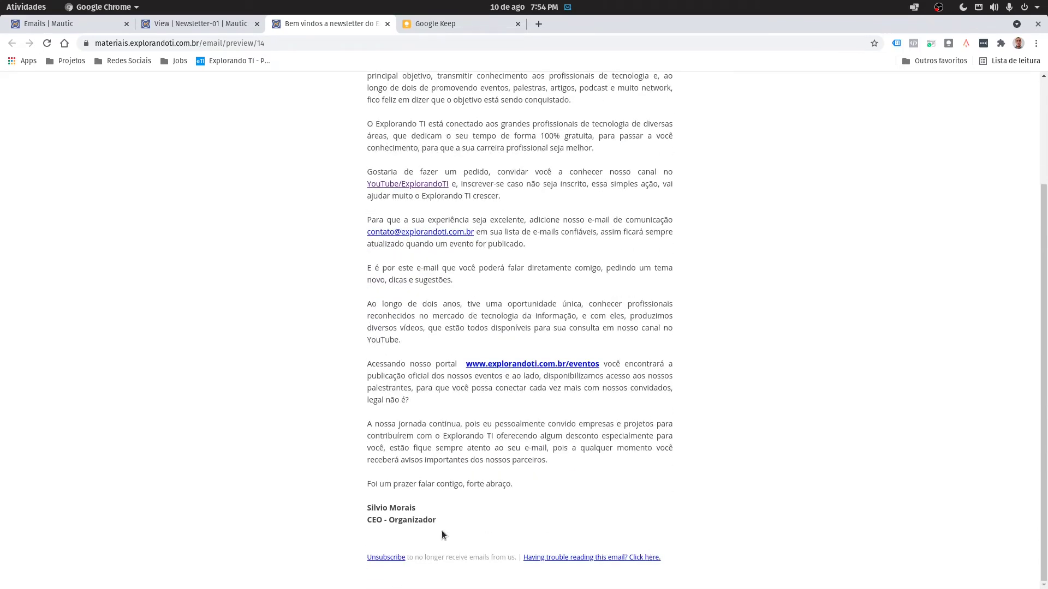
left_click(388, 24)
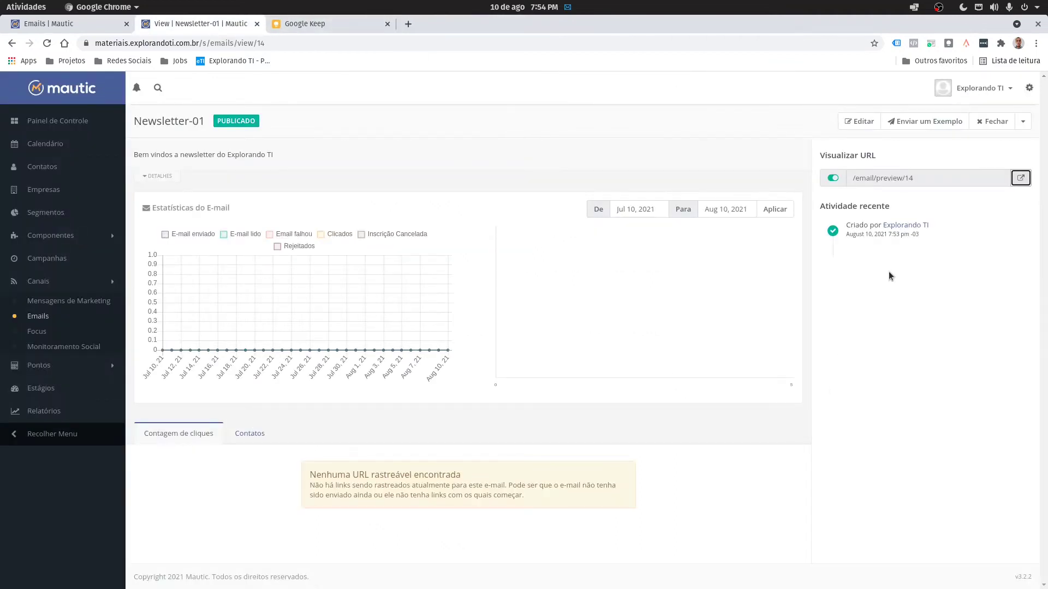
Step: Close the email's overview and create a new campaign named "Newsletter"
left_click(1000, 123)
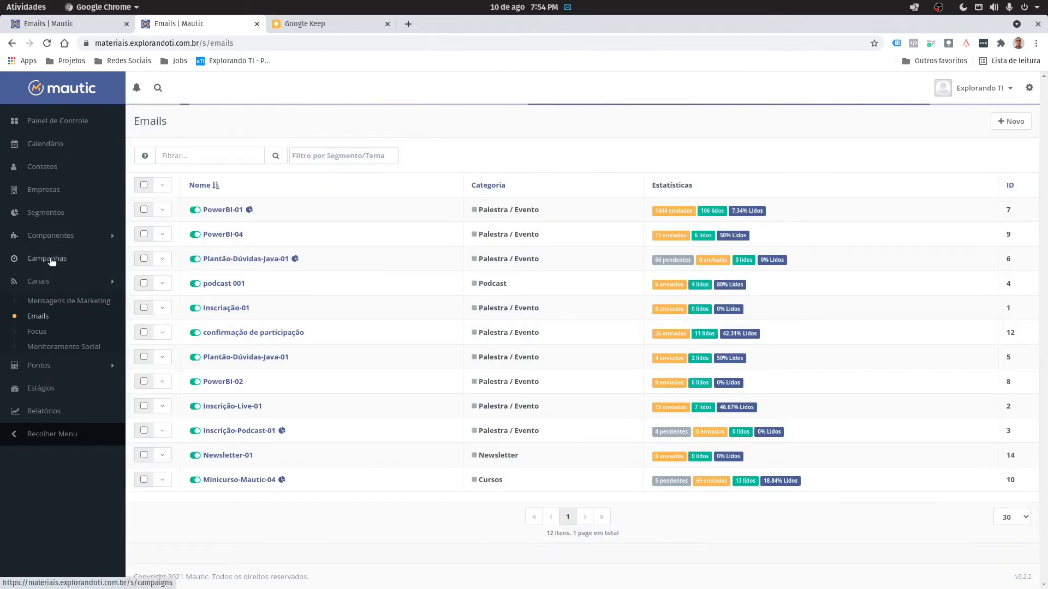
left_click(51, 262)
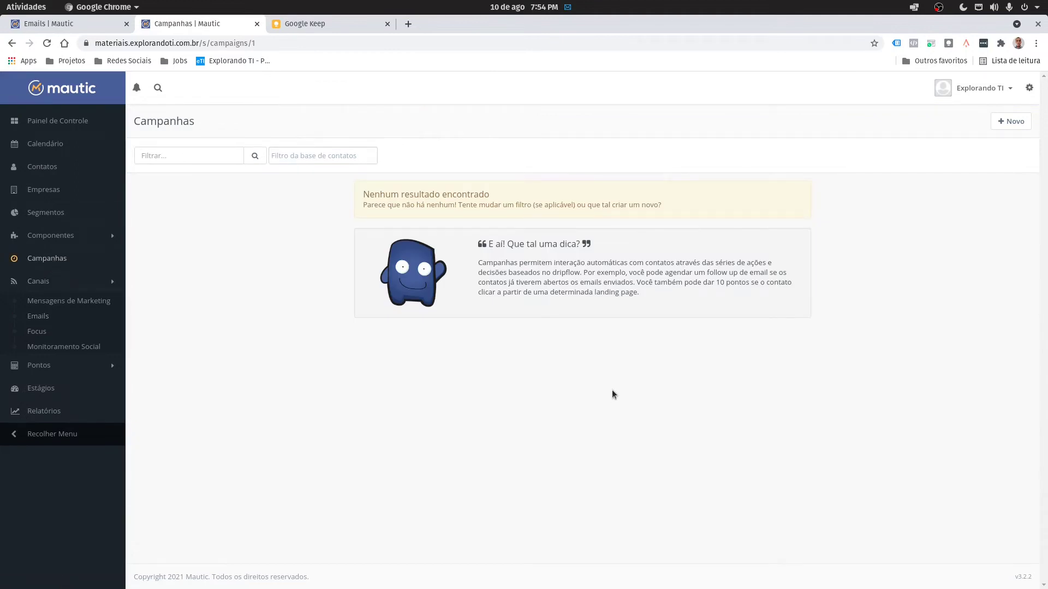
left_click(1010, 121)
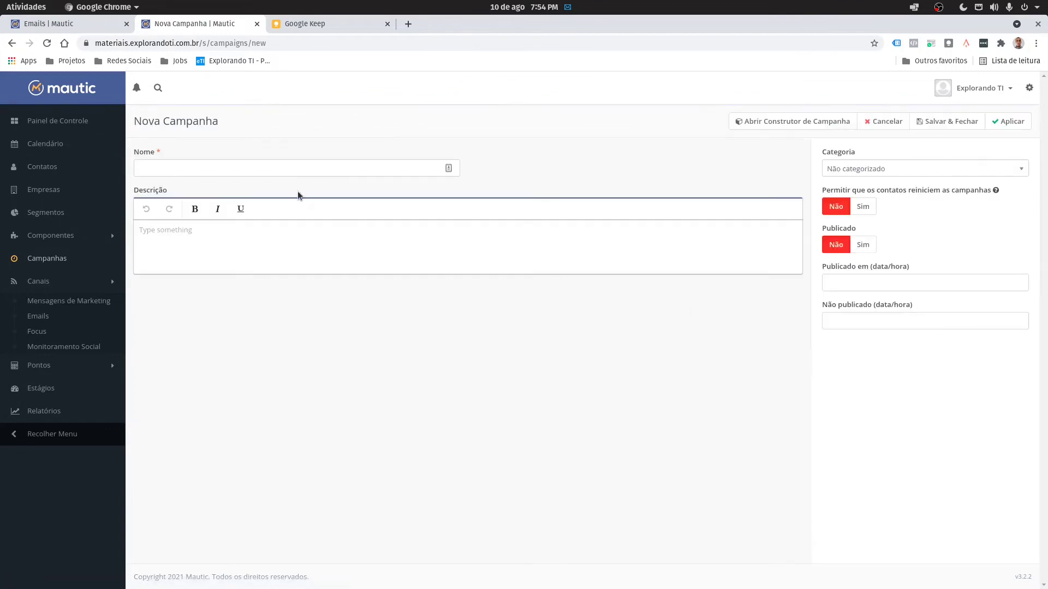
left_click(283, 172)
type("Ne")
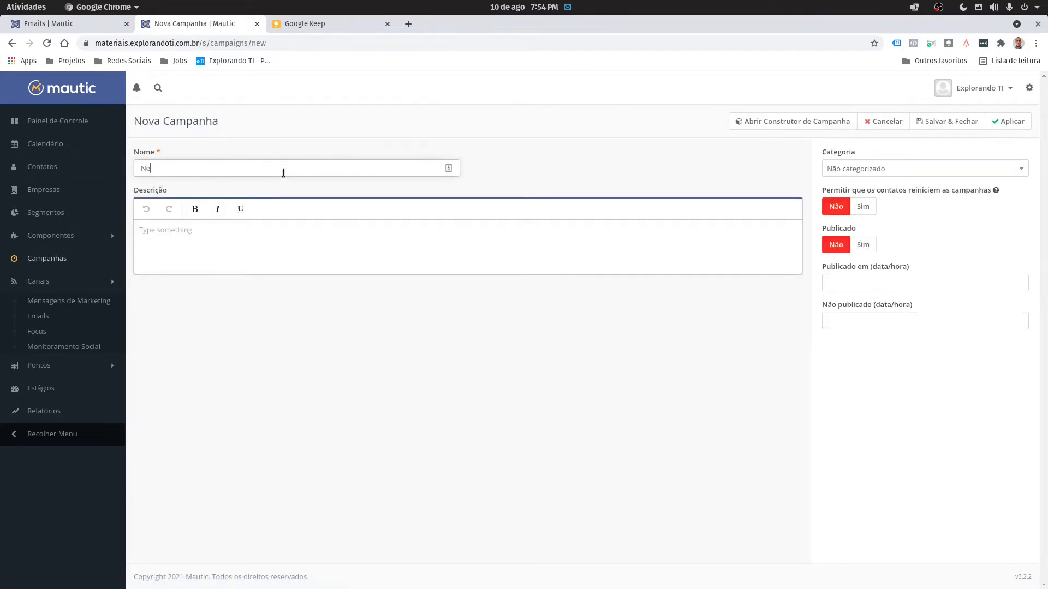
type("wsletter")
Step: Assign the campaign to the Newsletter category and allow contacts to restart it
left_click(855, 174)
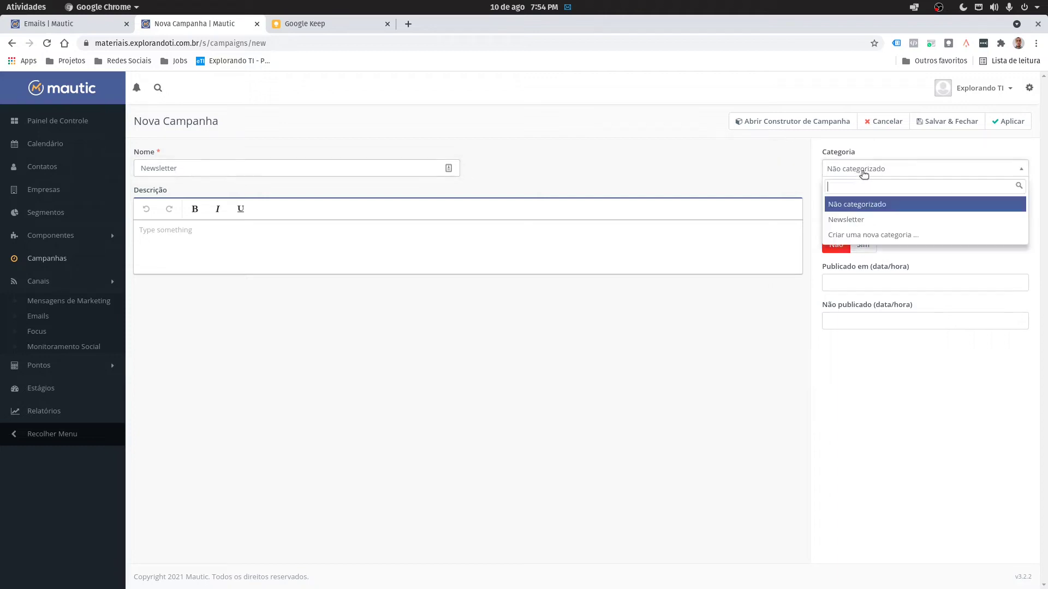
left_click(862, 221)
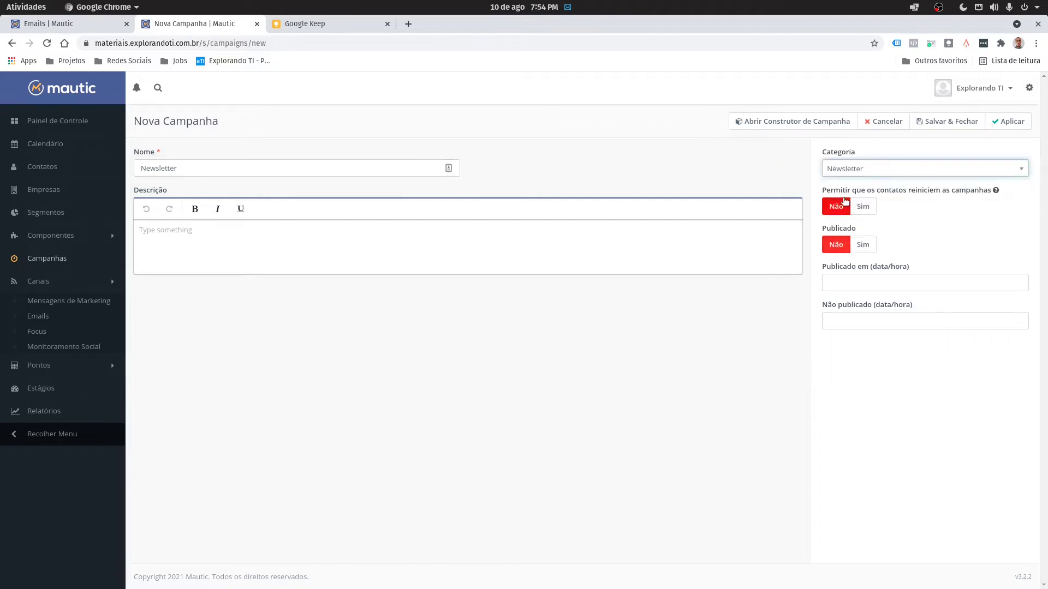
mouse_move(914, 193)
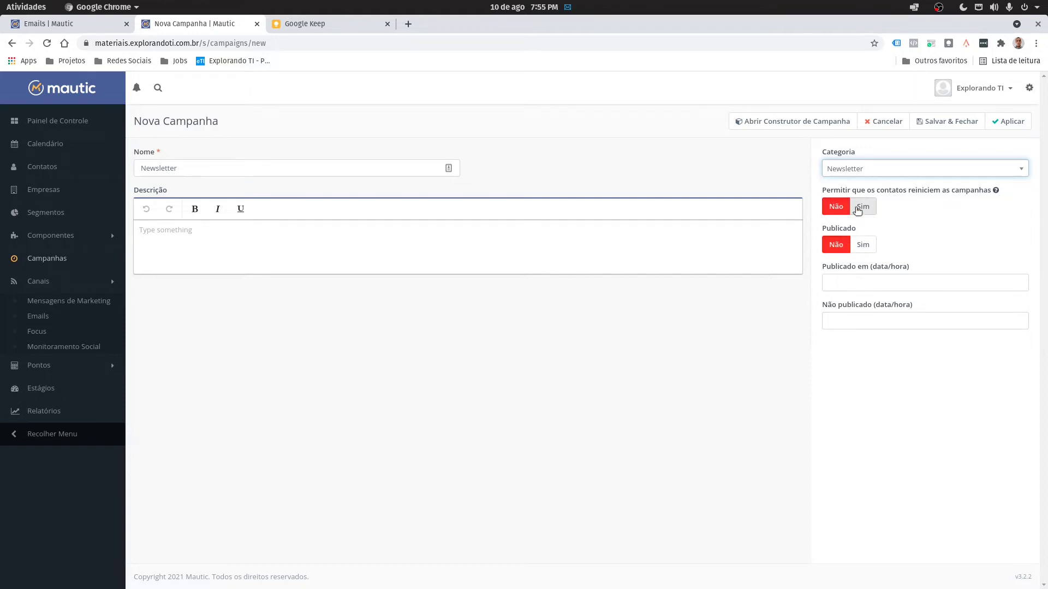
left_click(863, 213)
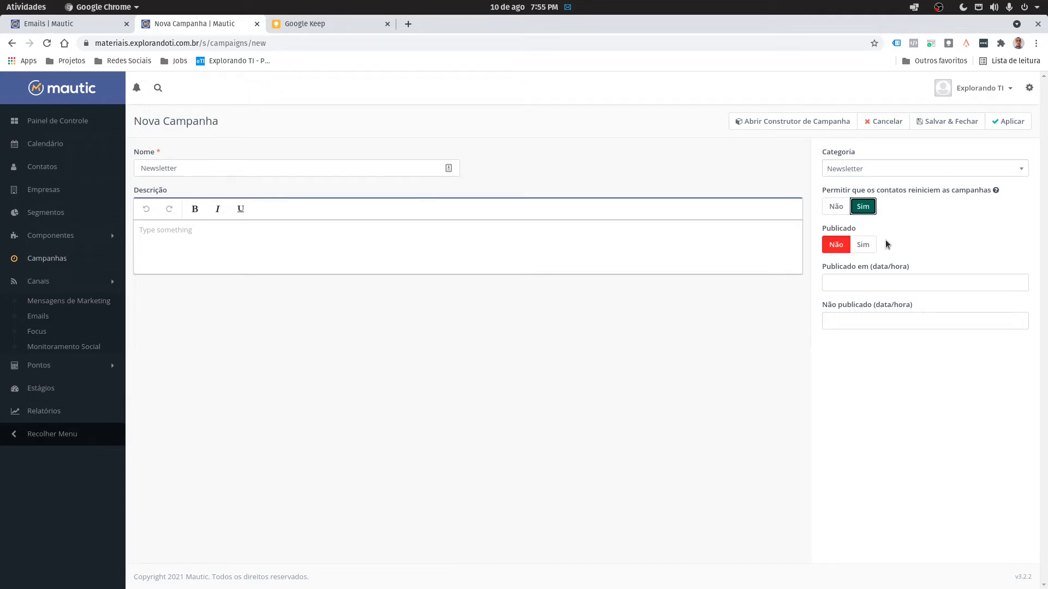
left_click(887, 284)
left_click(927, 257)
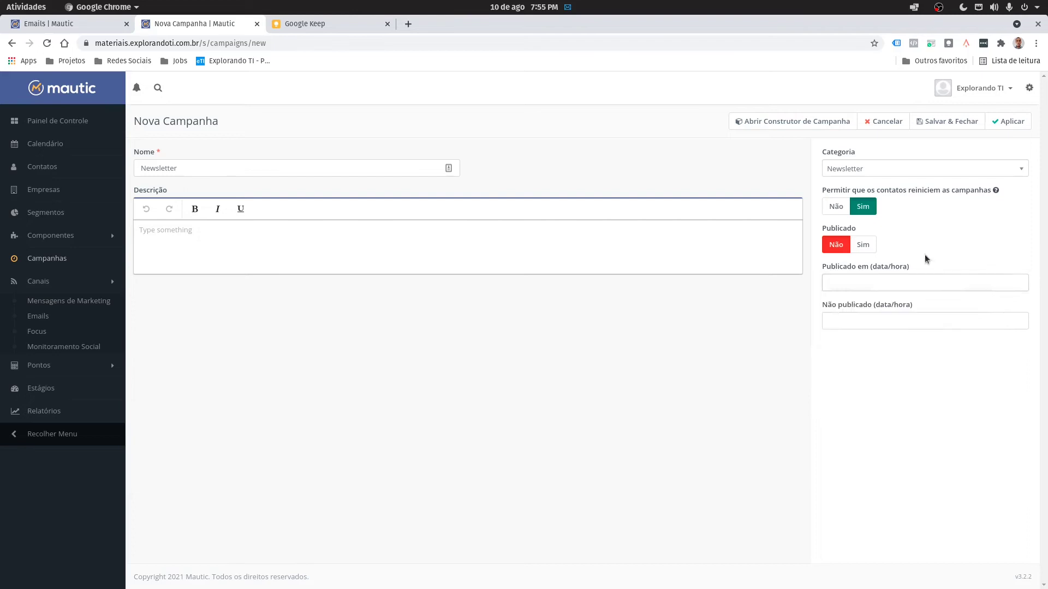
left_click(883, 322)
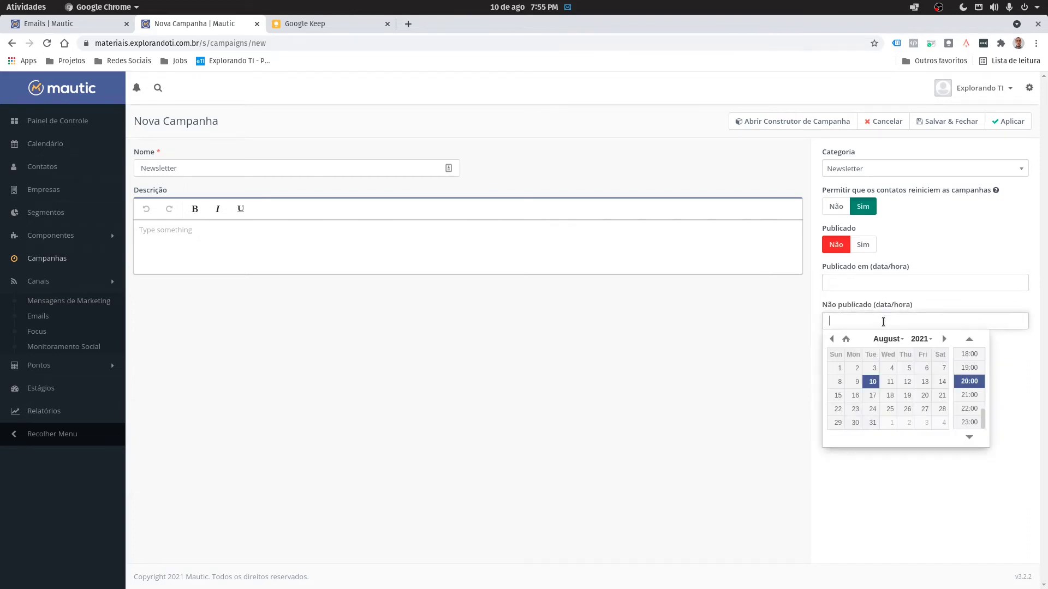
left_click(922, 248)
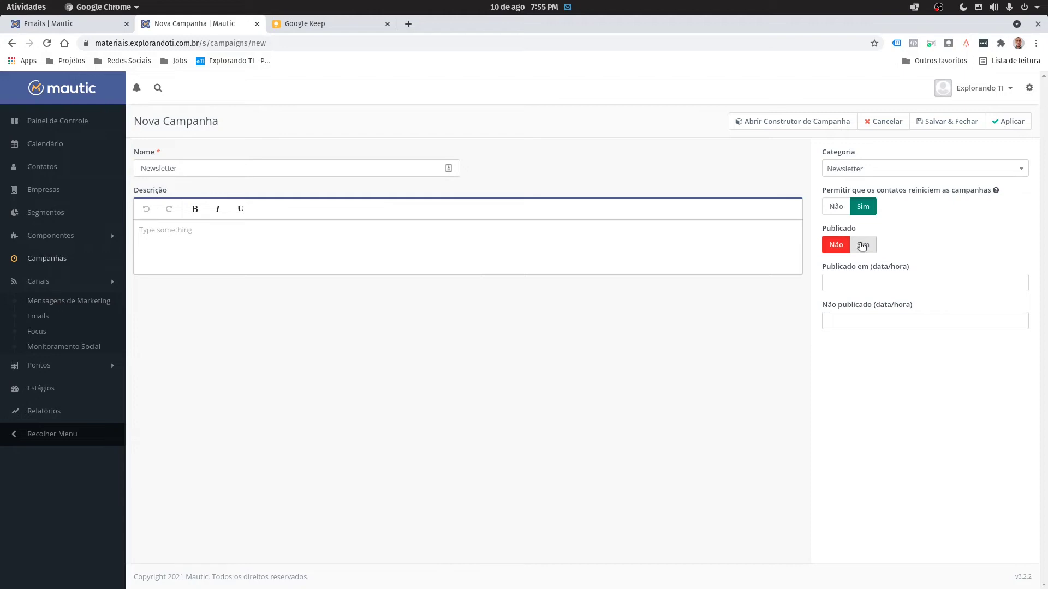
Step: Open the campaign builder and add the Newsletter contact segment as the contact source
left_click(797, 123)
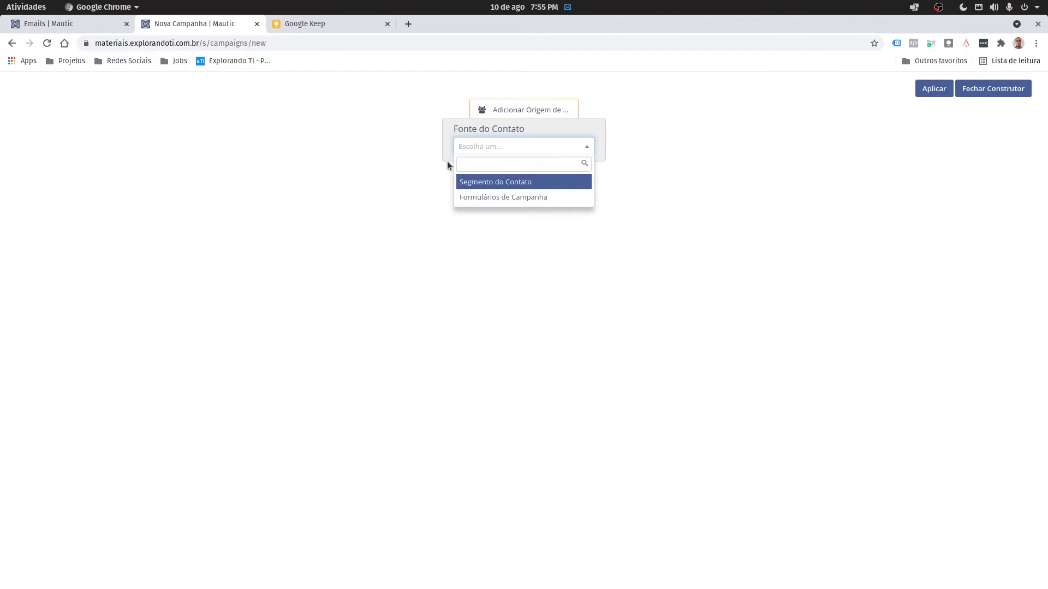
left_click(504, 185)
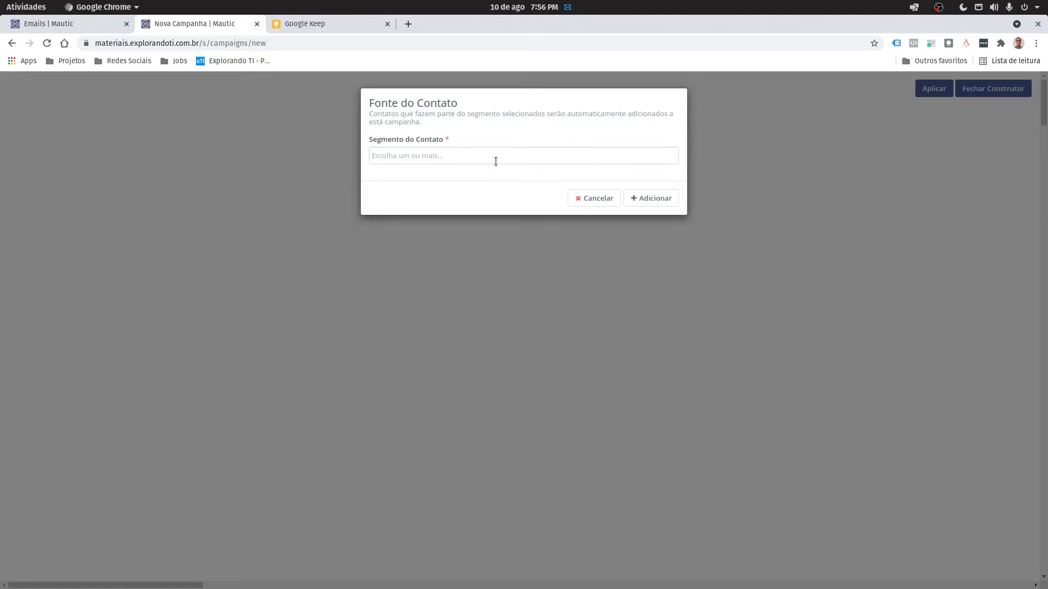
left_click(494, 158)
scroll(487, 241, "down", 2)
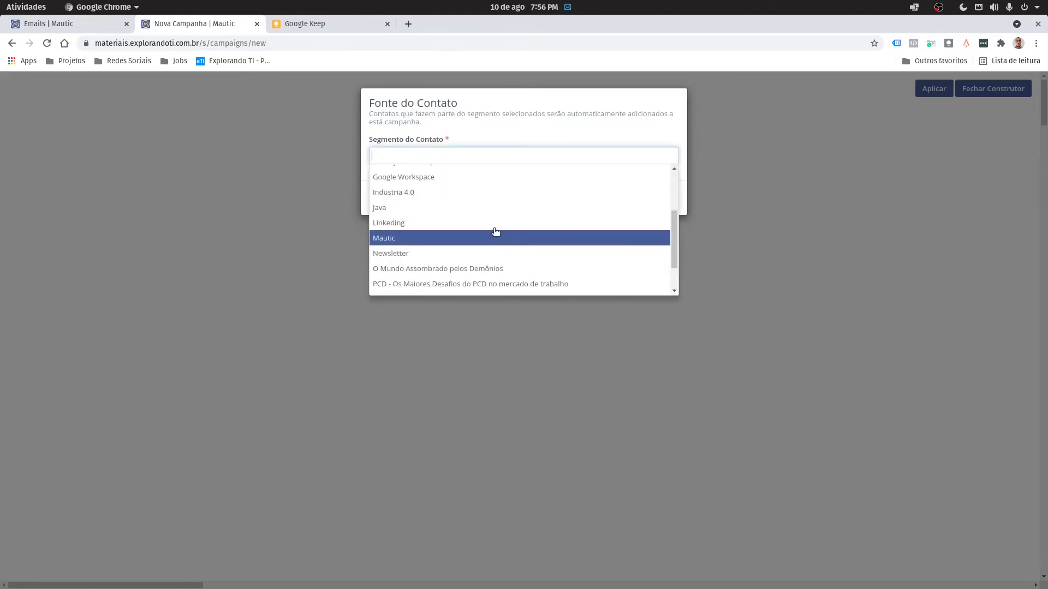
left_click(493, 256)
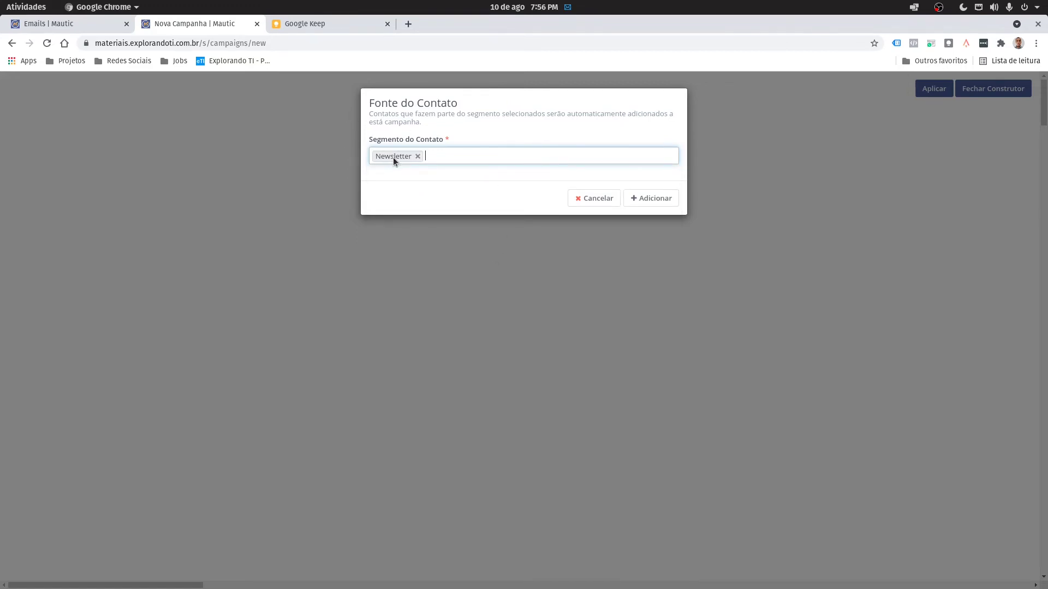
left_click(640, 200)
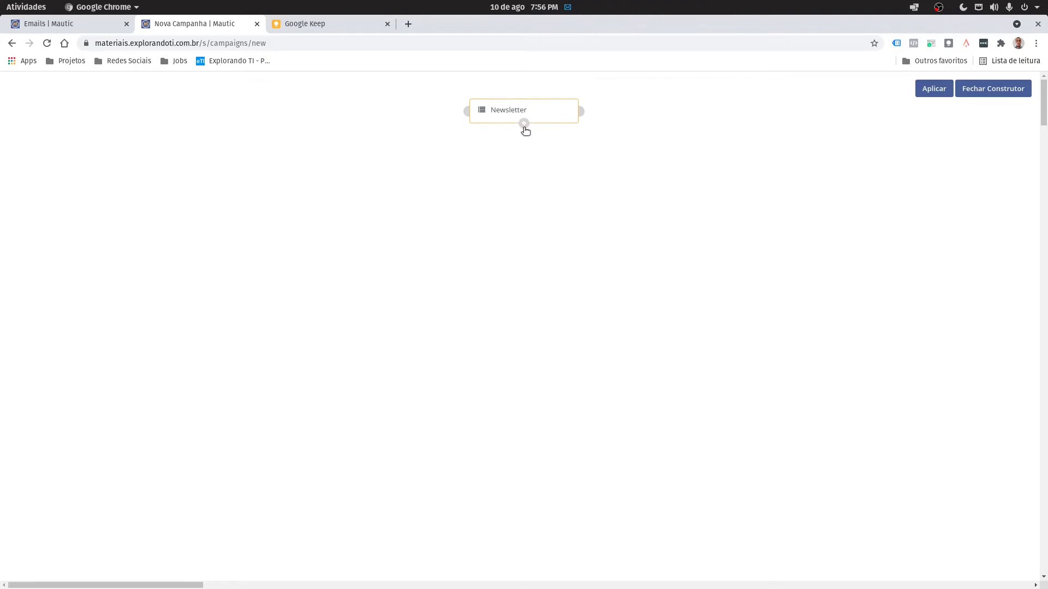
Step: Attach an "Enviar e-mail" action beneath the Newsletter contact source
left_click(524, 124)
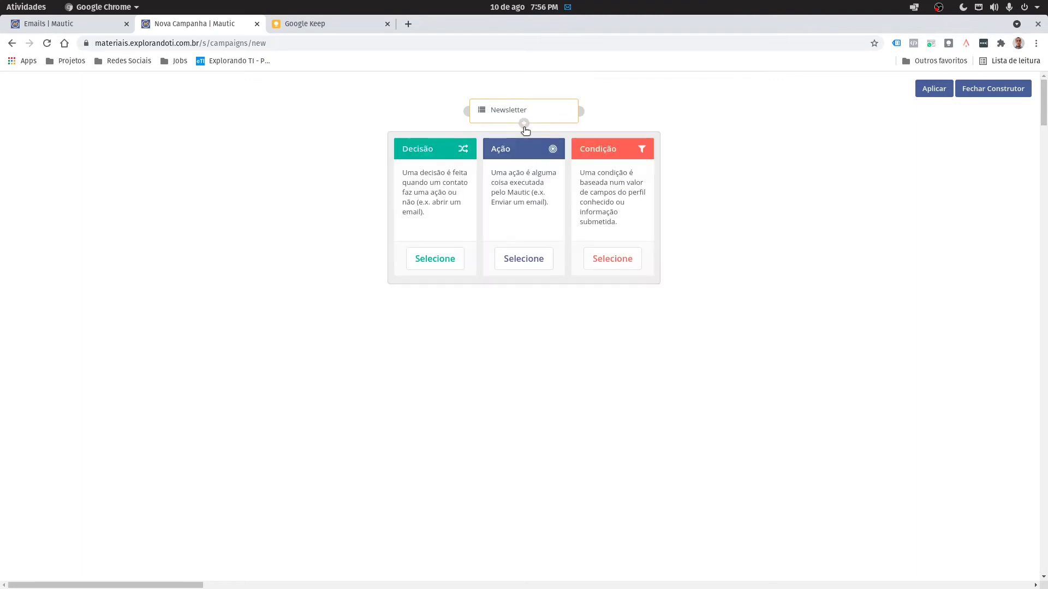
left_click(516, 260)
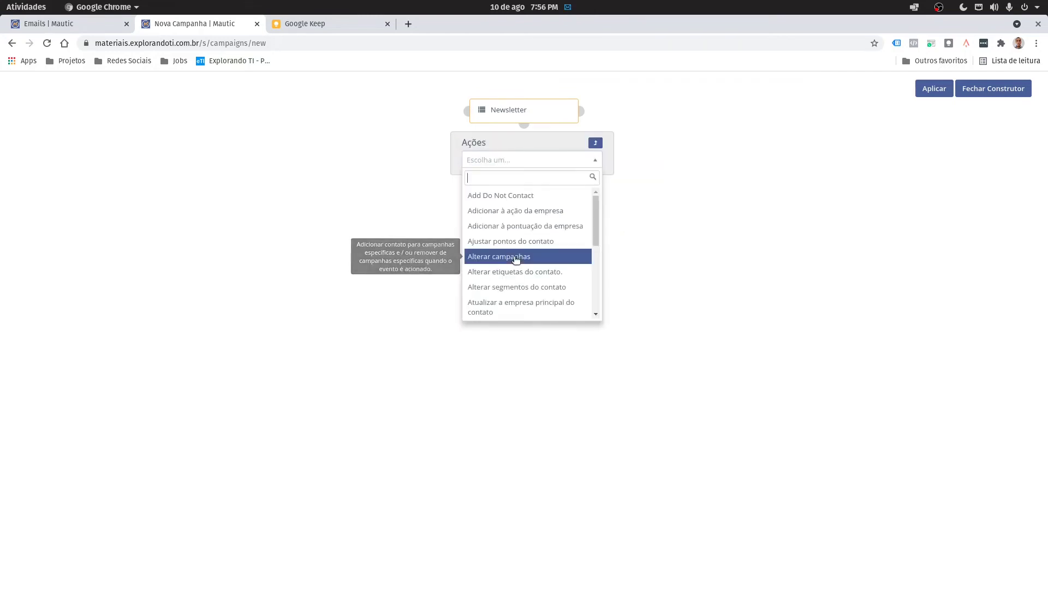
scroll(524, 238, "down", 1)
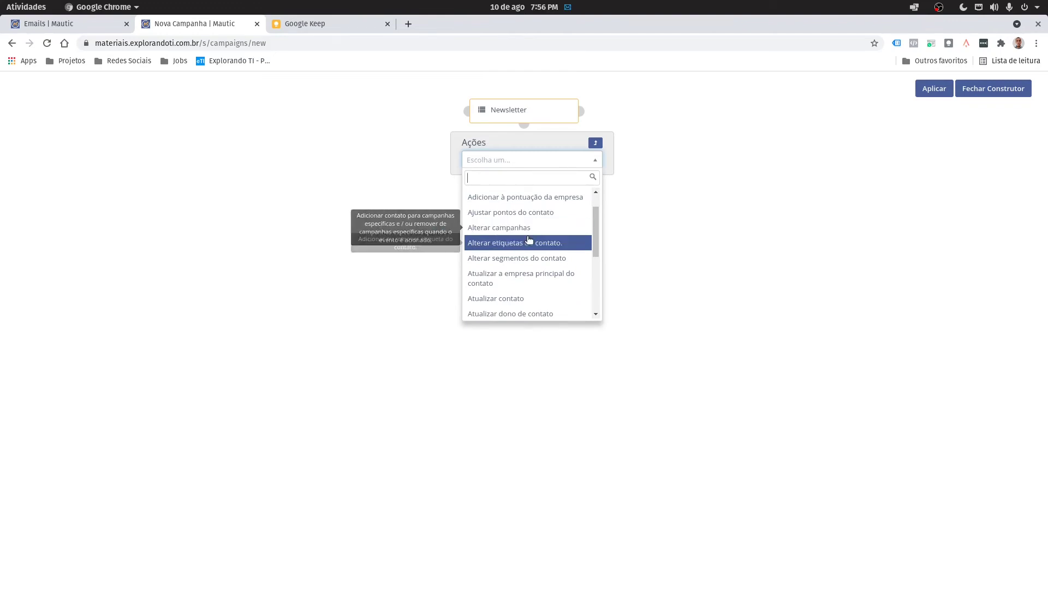
scroll(532, 233, "down", 2)
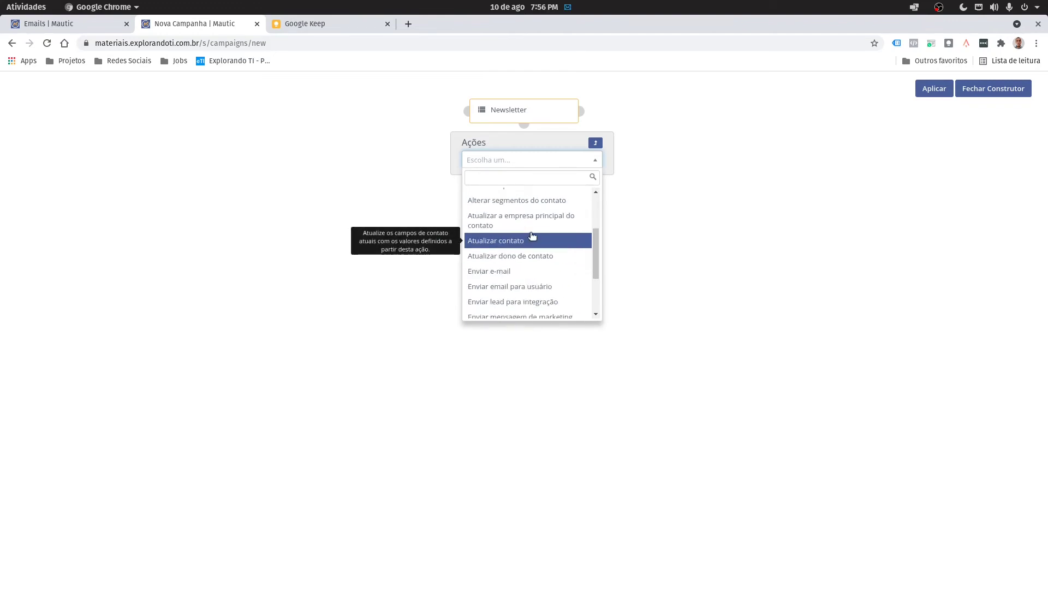
left_click(536, 276)
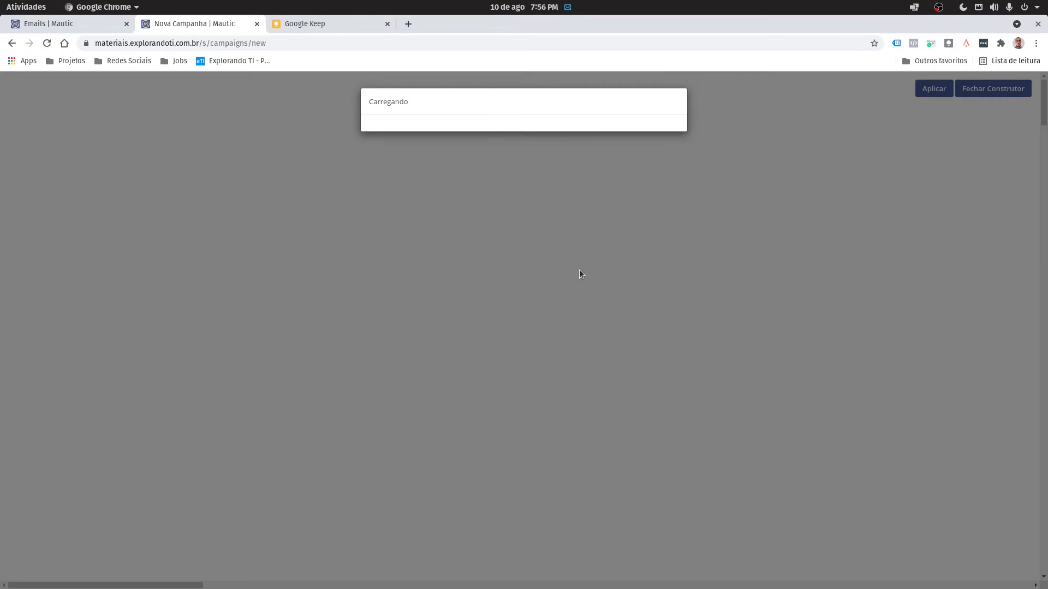
Step: Name the send-email action "Boas vindas"
left_click(424, 146)
type("Boas")
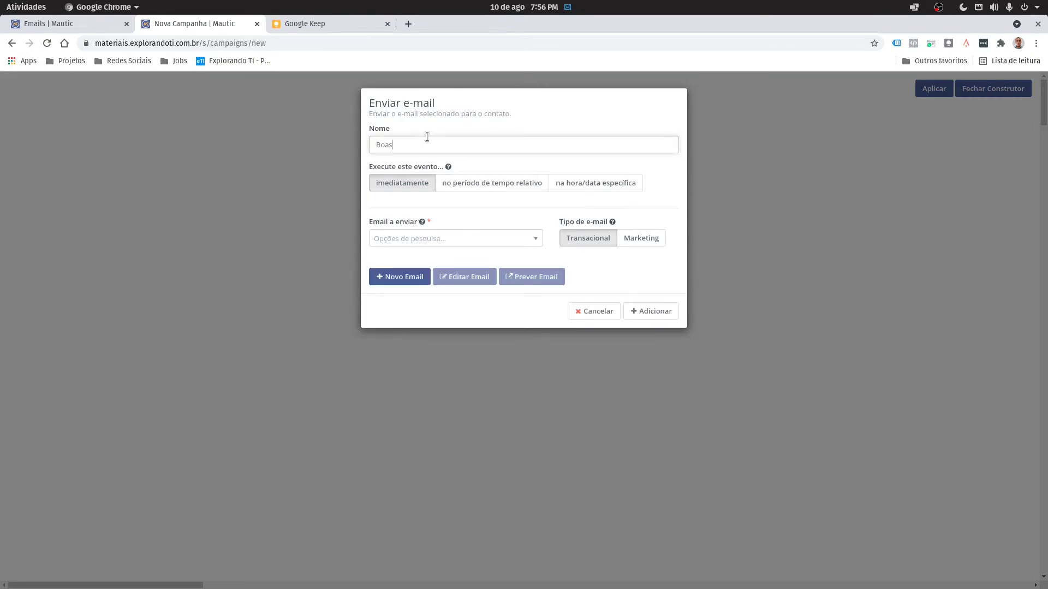
type(" vindas")
Step: Try a 10-minute relative delay and a specific date/time trigger for the email action, and return its execution to immediate
left_click(496, 186)
left_click(424, 208)
type("0")
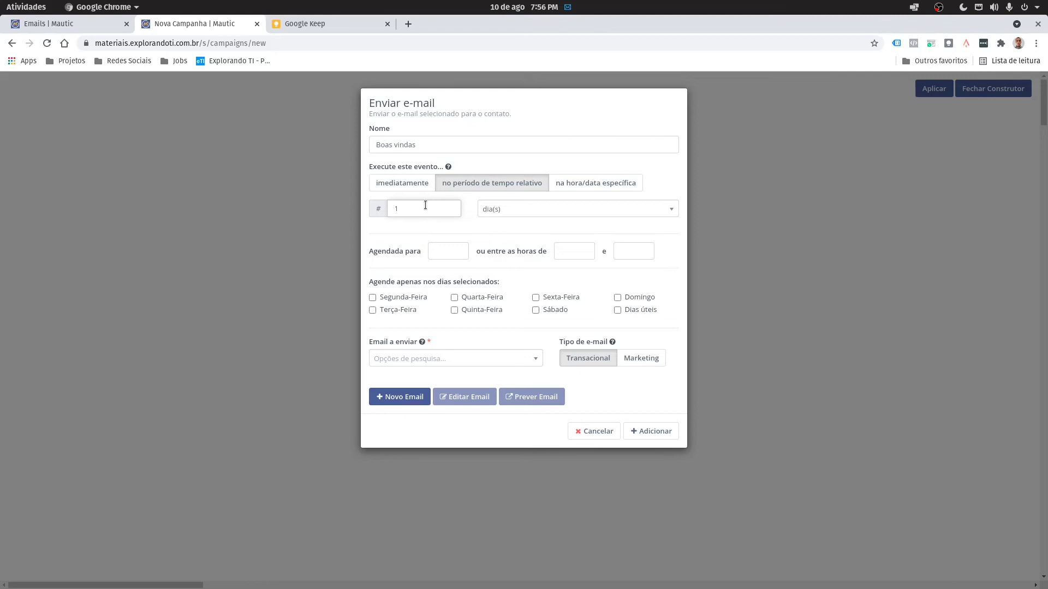
left_click(543, 208)
left_click(527, 244)
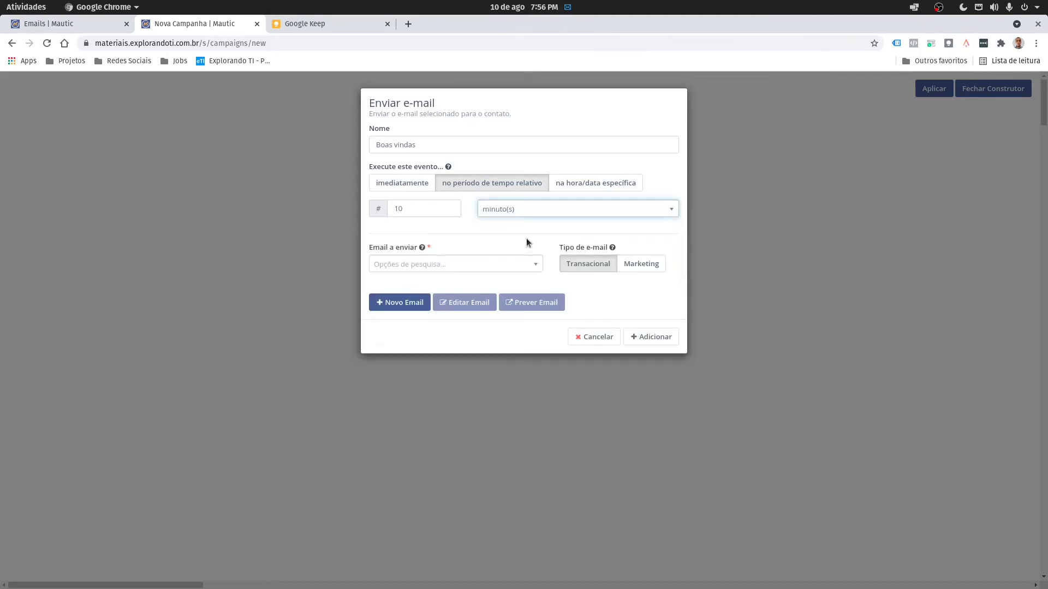
left_click(594, 183)
left_click(460, 207)
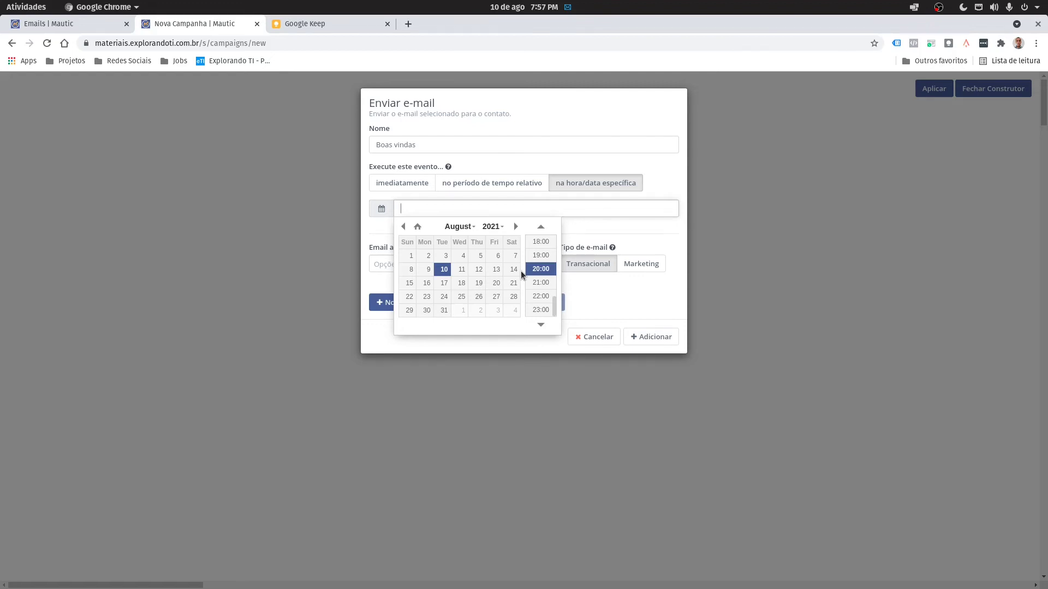
left_click(526, 162)
left_click(401, 183)
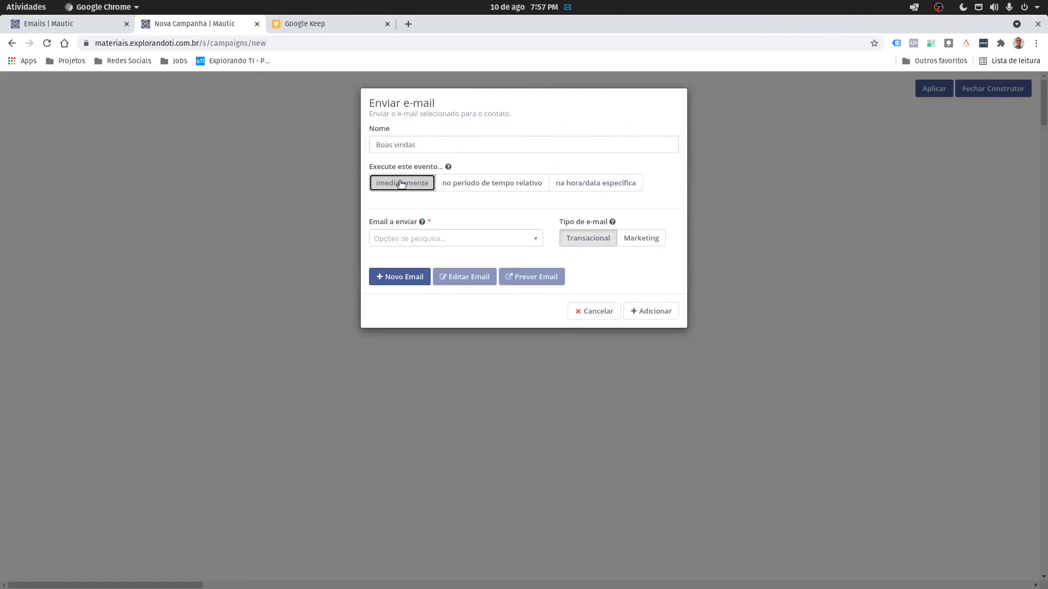
Step: Choose Newsletter-01 as the email to send, preview it, and add the action to the campaign
left_click(426, 241)
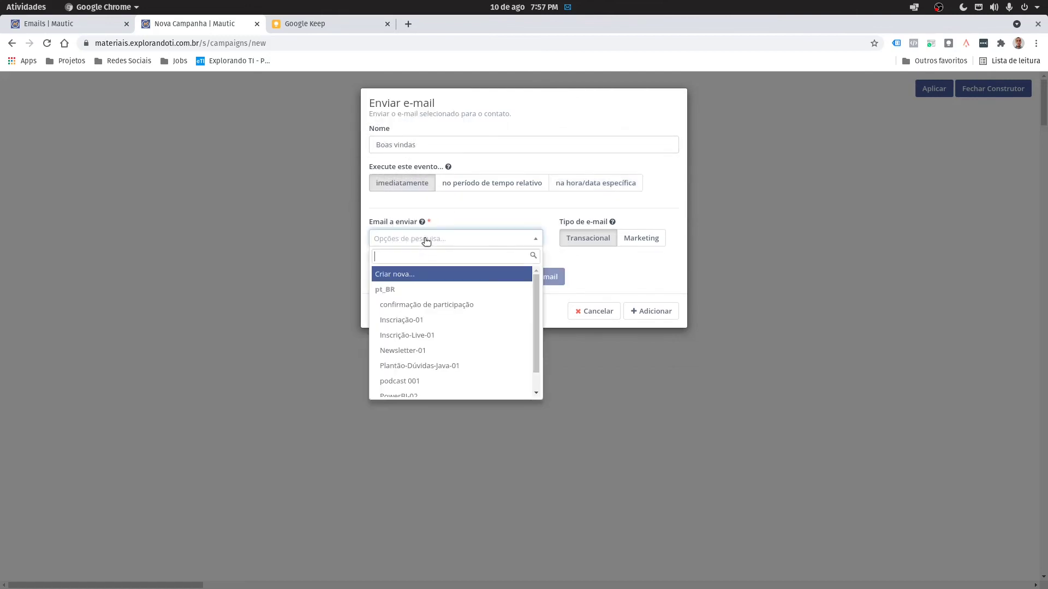
left_click(425, 352)
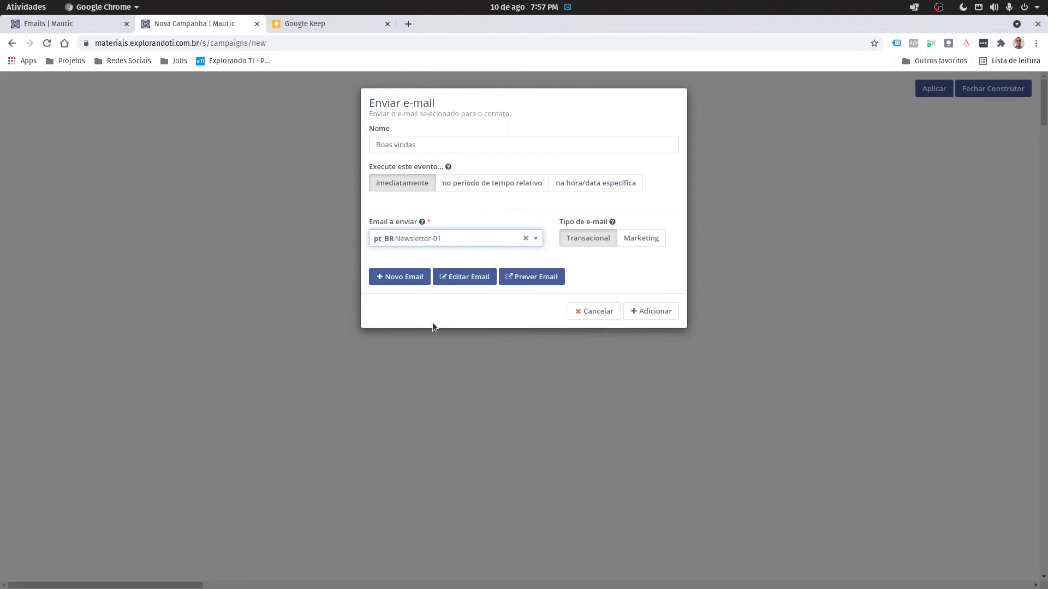
left_click(532, 278)
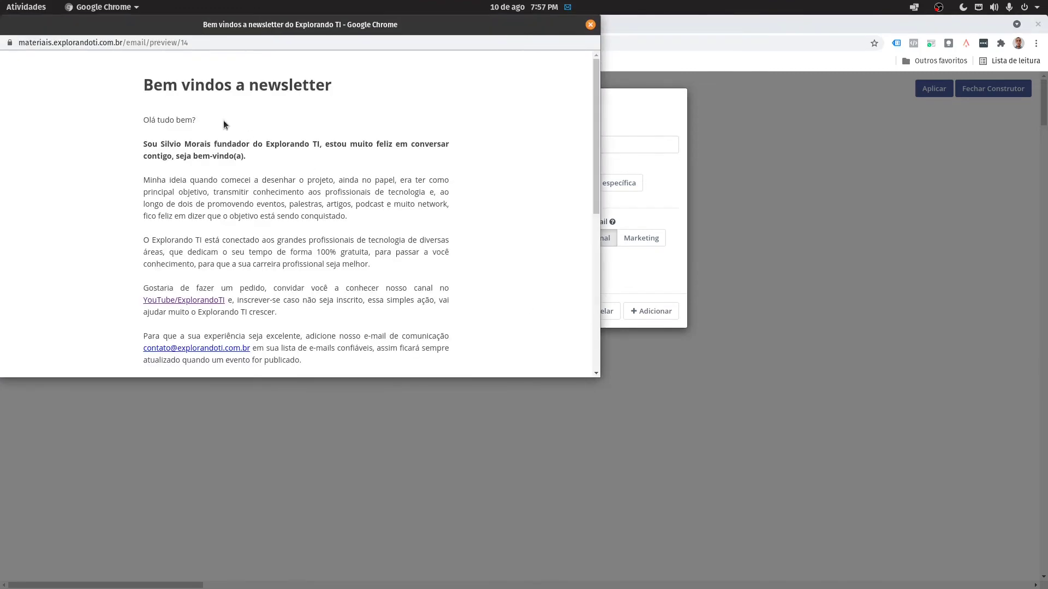
left_click(590, 25)
left_click(656, 314)
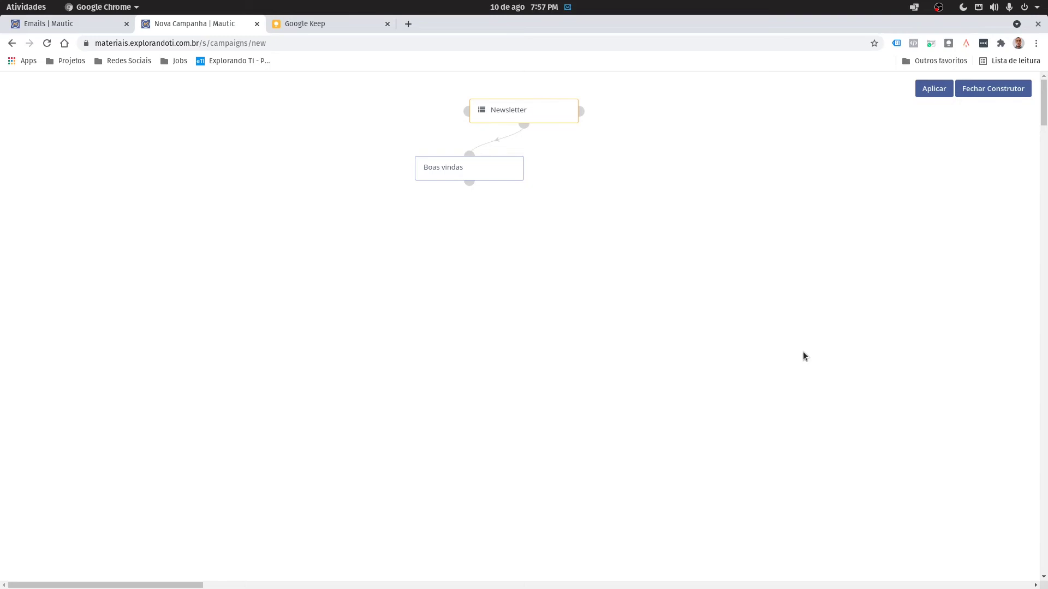
Step: Examine the decision and condition types available beneath the Newsletter contact source
left_click(527, 124)
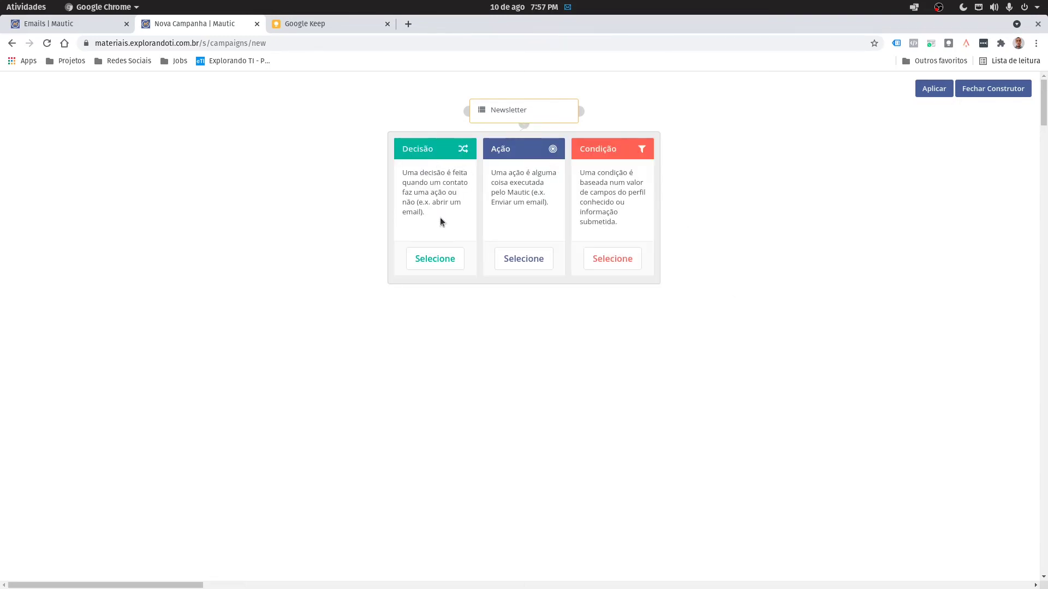
left_click(444, 258)
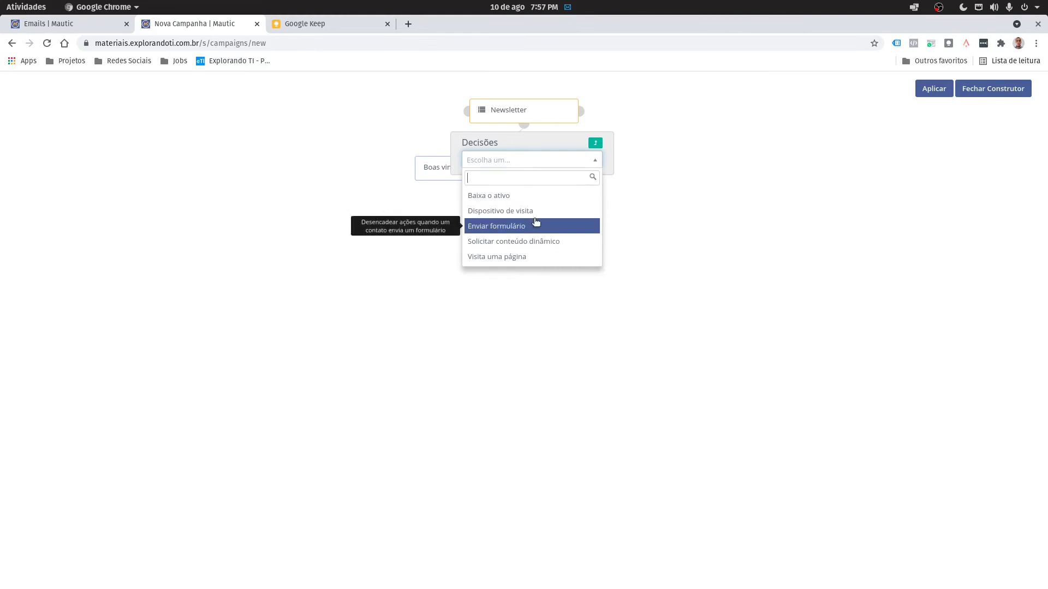
left_click(726, 232)
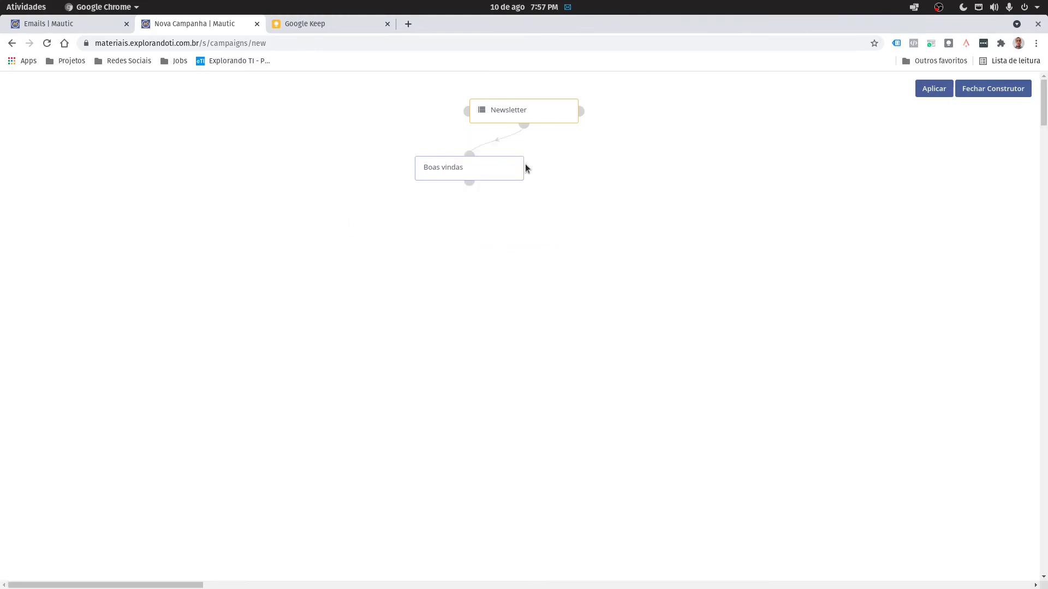
left_click(525, 124)
left_click(627, 262)
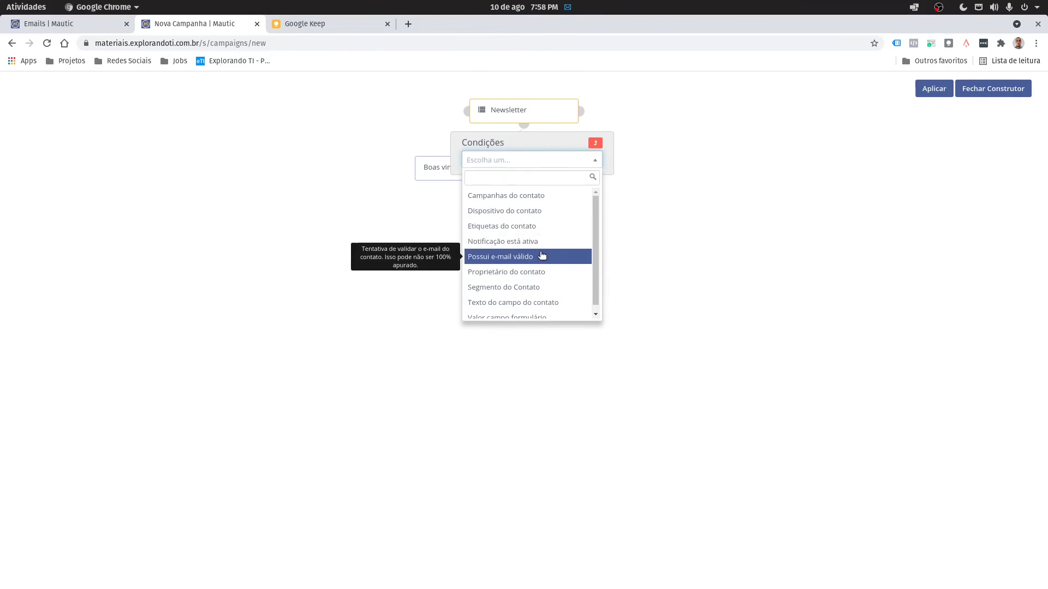
left_click(748, 280)
Step: Position "Boas vindas" directly beneath the Newsletter source and attach an "Abriu o email" decision named "Abriu e-mail 1" to it
left_click_drag(460, 171, 185, 170)
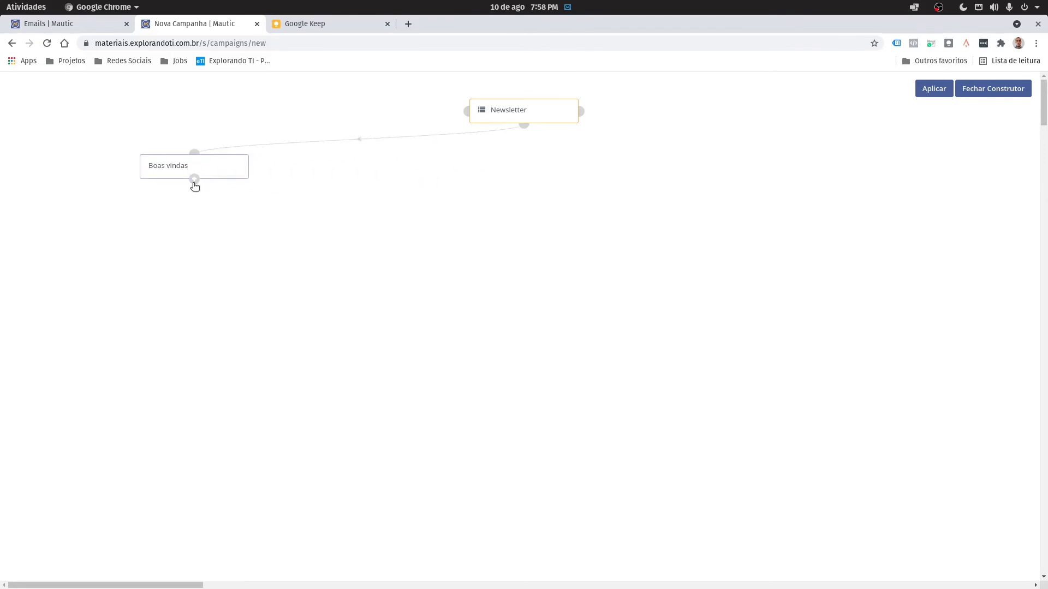
left_click_drag(219, 175, 521, 208)
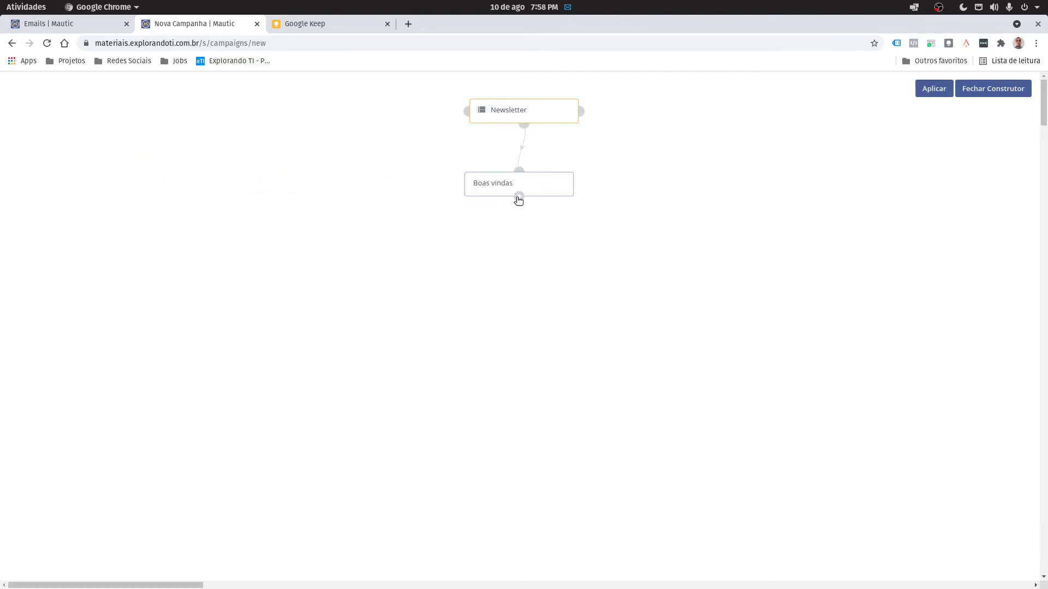
left_click(519, 199)
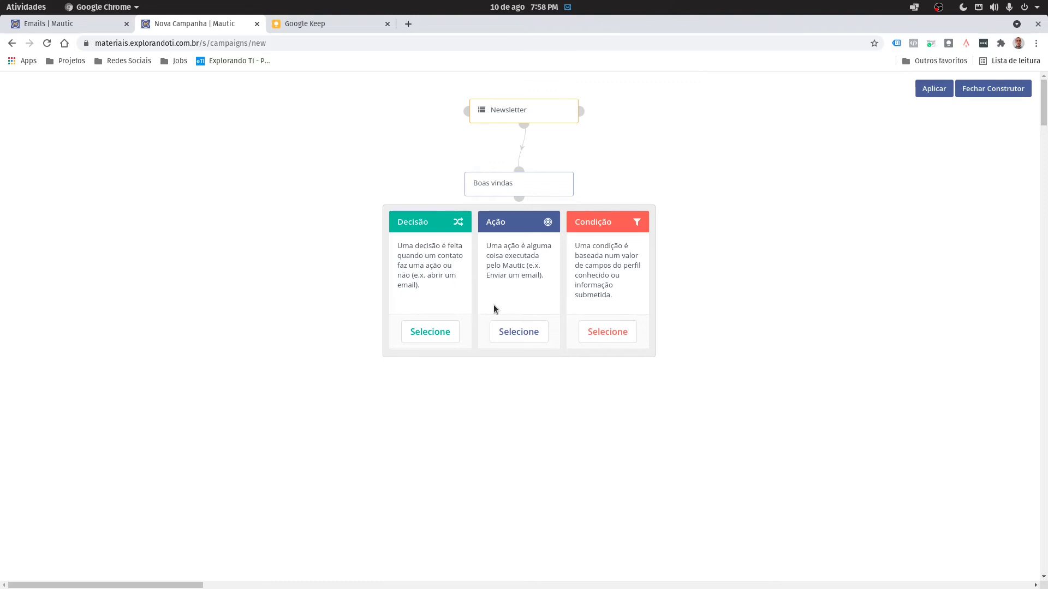
left_click(433, 340)
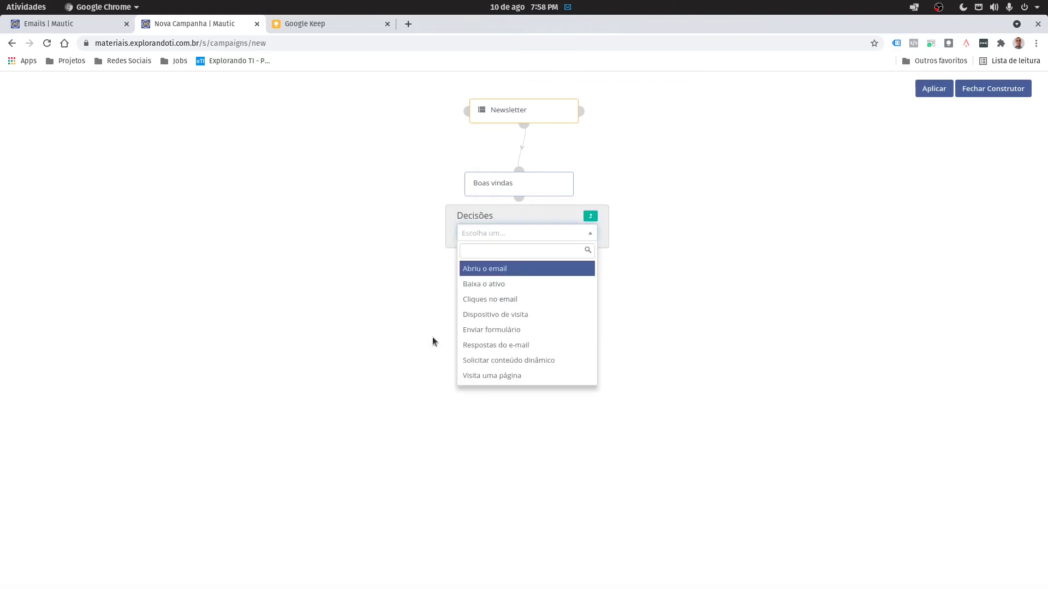
left_click(489, 274)
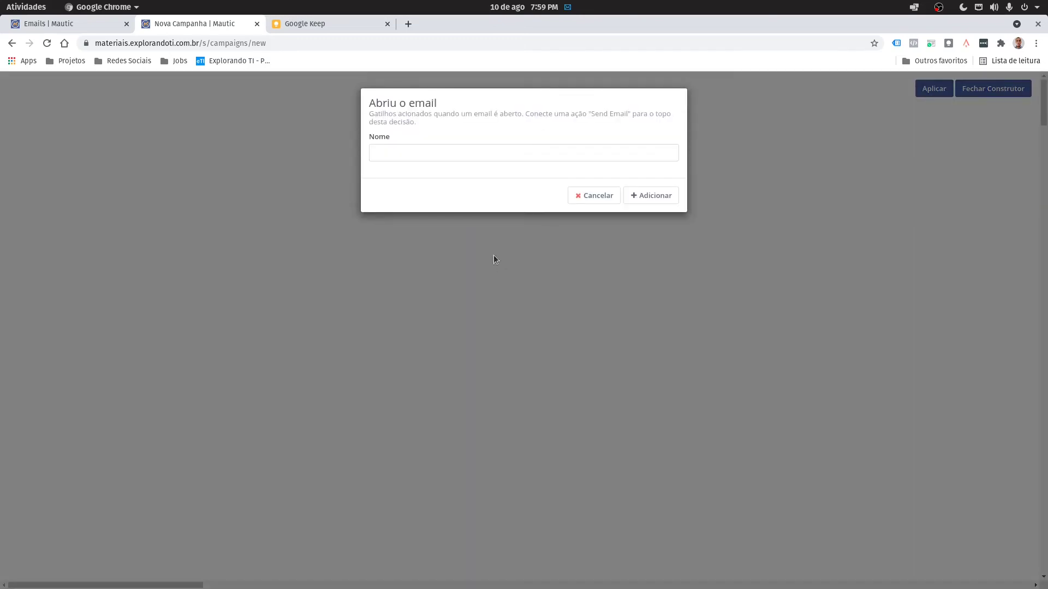
left_click(454, 152)
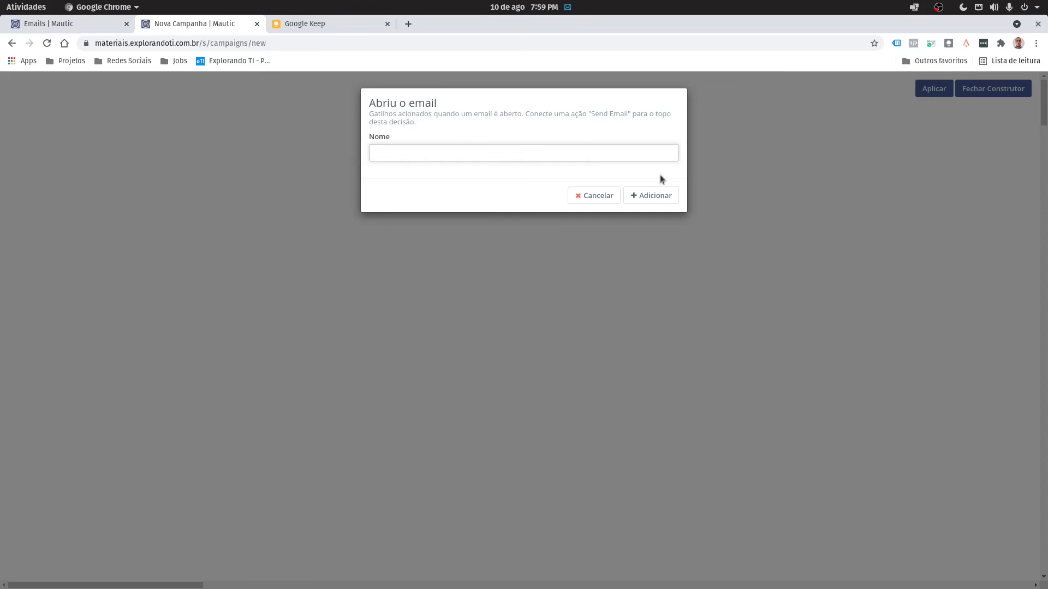
type("Abriu e-mail 1")
left_click(645, 192)
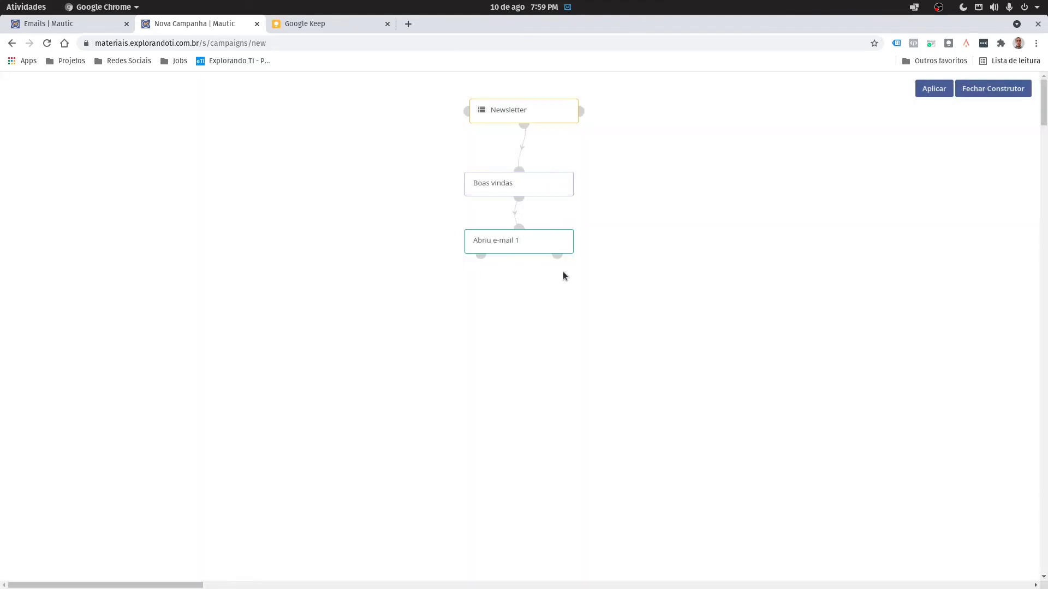
Step: Add an "Etiquetas do contato" condition with the Newsletter tag to the negative branch of "Abriu e-mail 1"
left_click(480, 255)
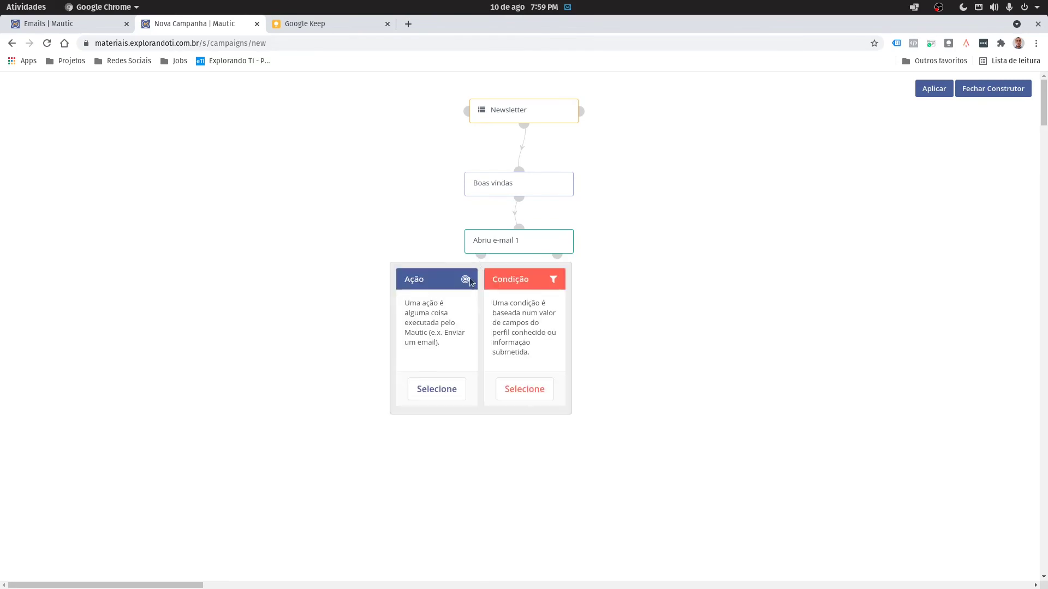
left_click(621, 262)
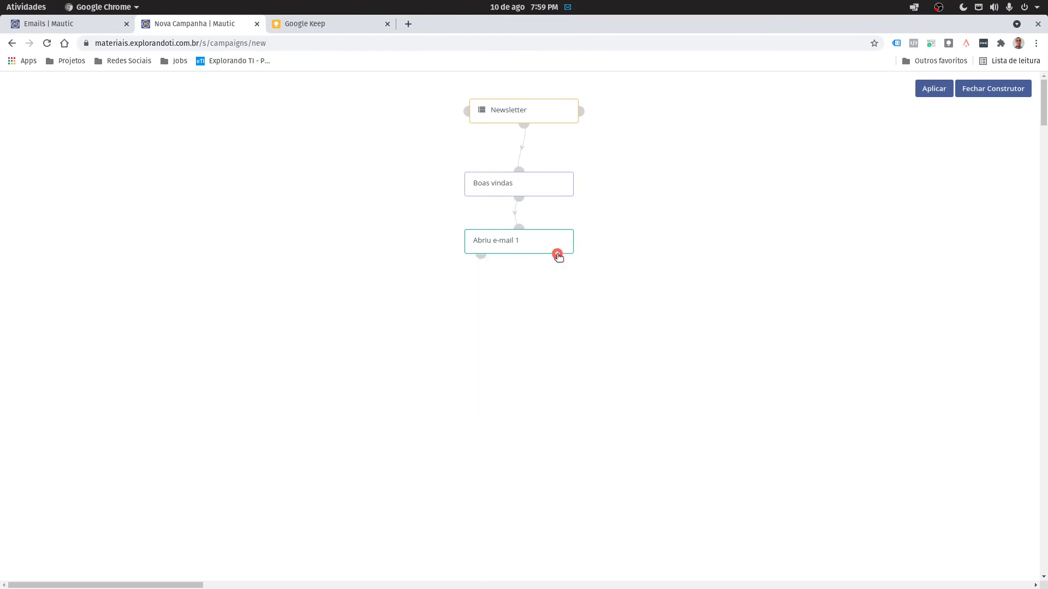
left_click(557, 255)
left_click(600, 388)
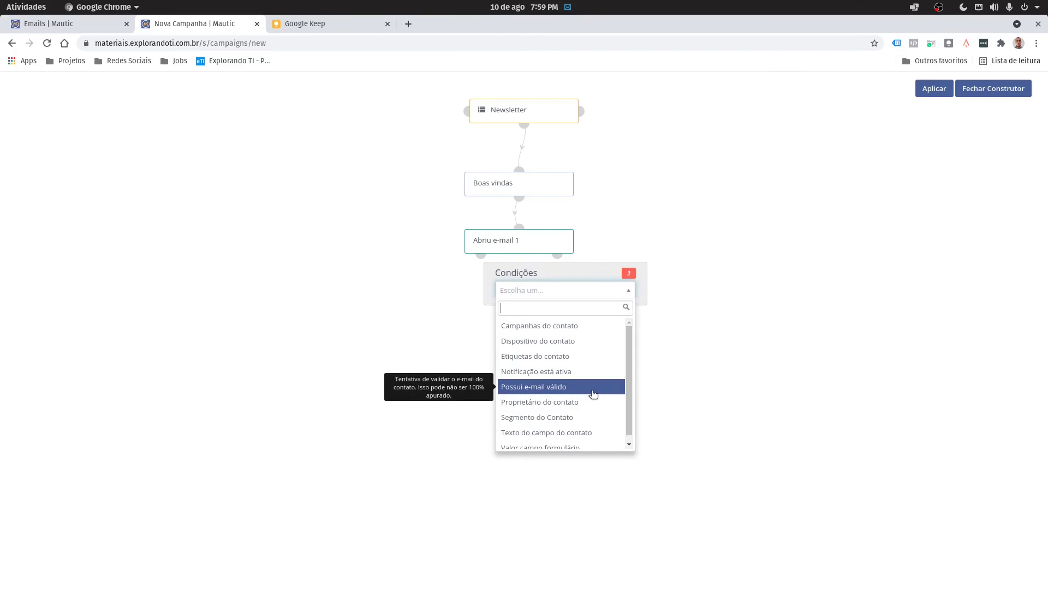
left_click(599, 359)
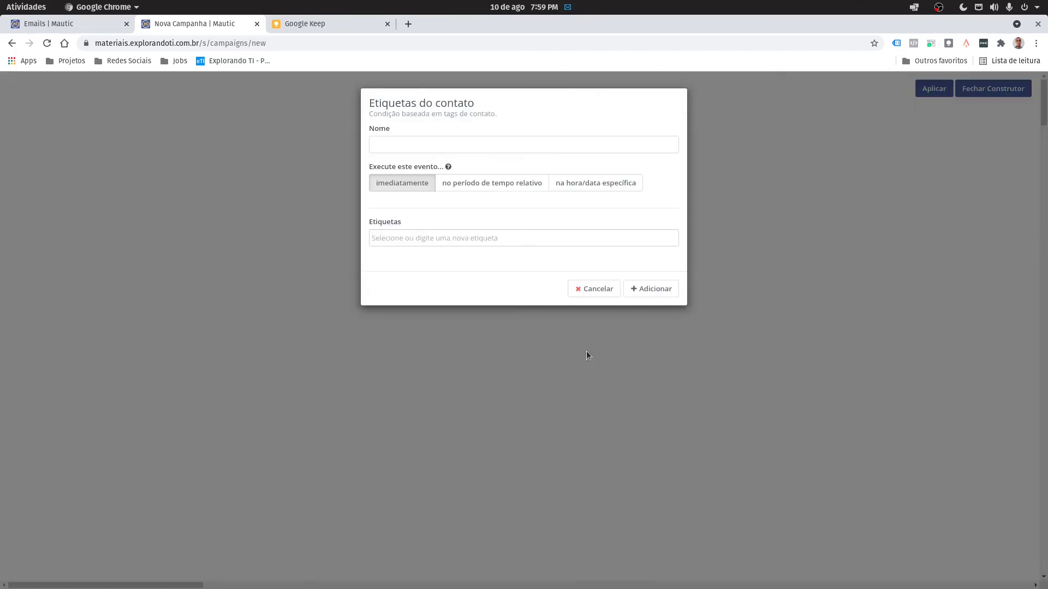
left_click(388, 236)
type("New")
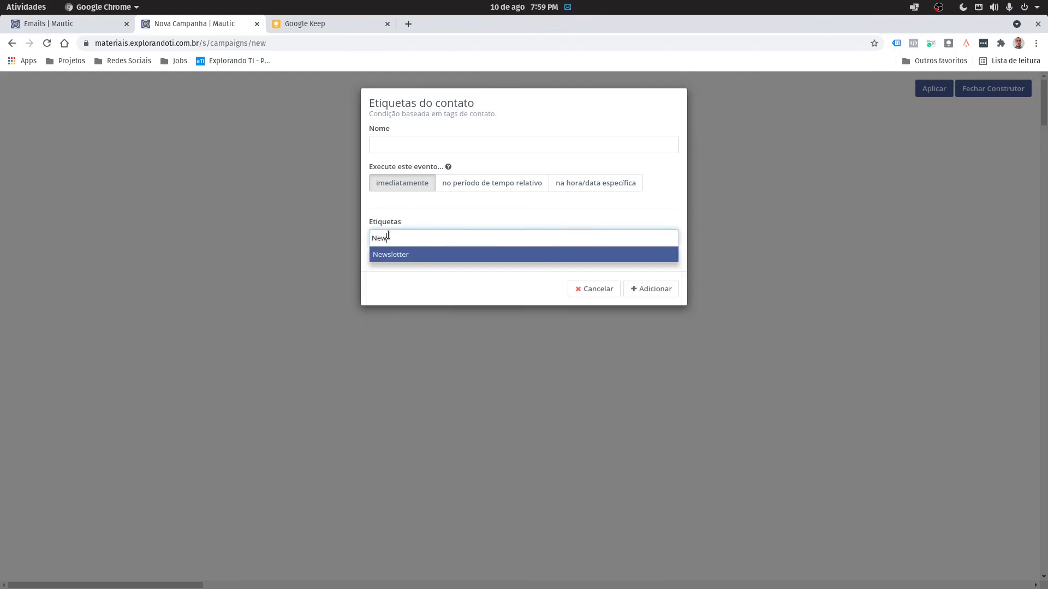
left_click(405, 261)
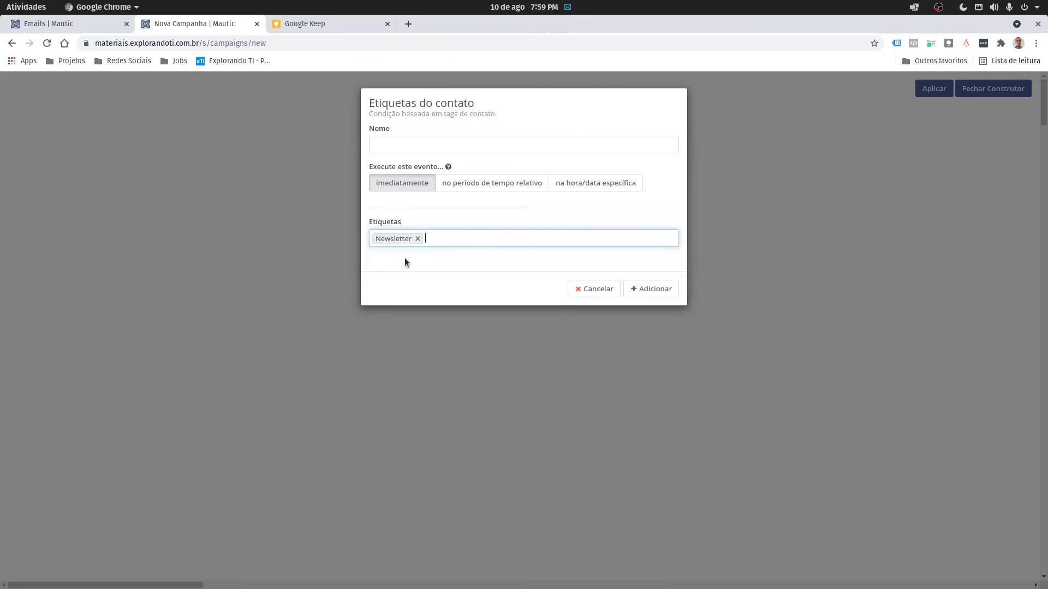
left_click(660, 290)
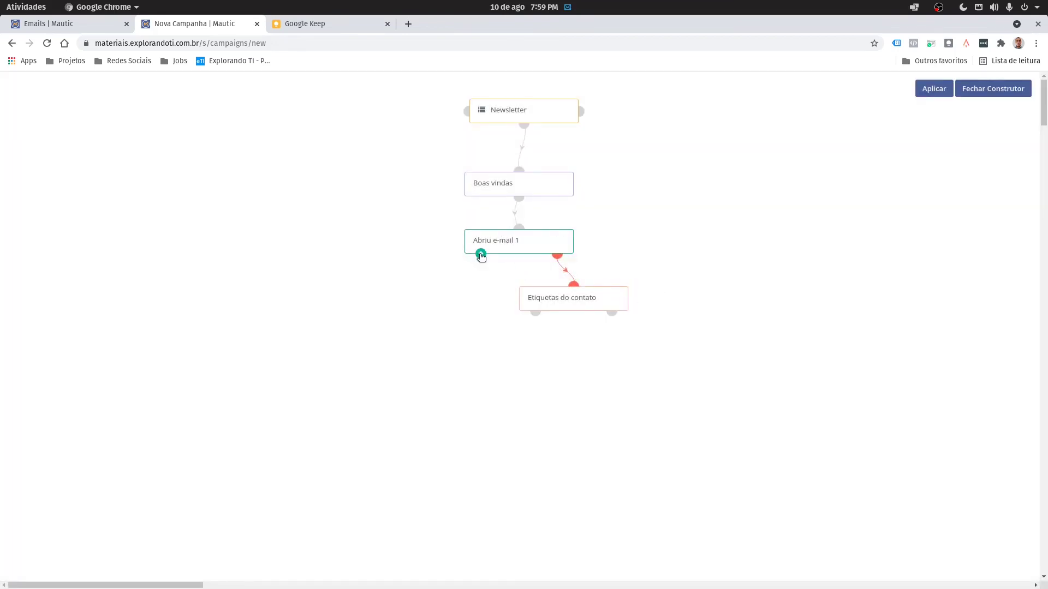
Step: Attach an "Ajustar pontos do contato" action to the negative branch of "Abriu e-mail 1"
left_click(556, 255)
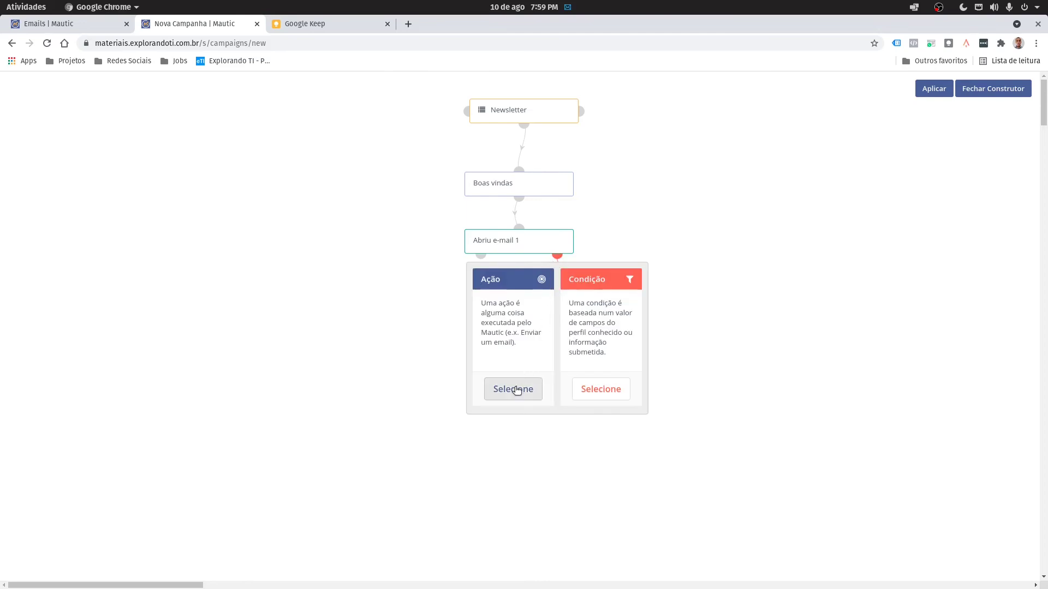
left_click(513, 390)
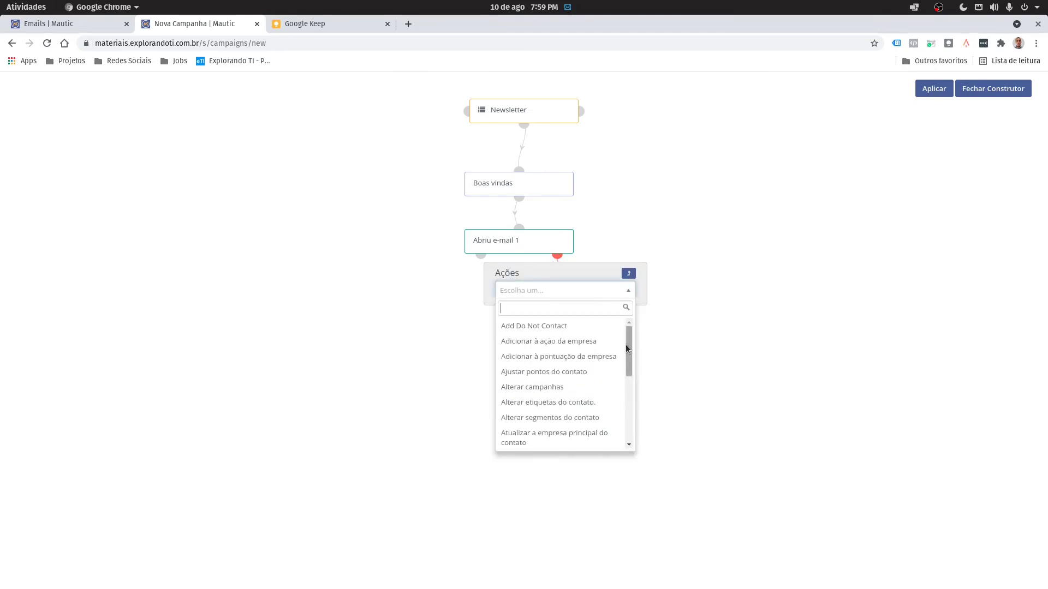
left_click_drag(626, 348, 628, 362)
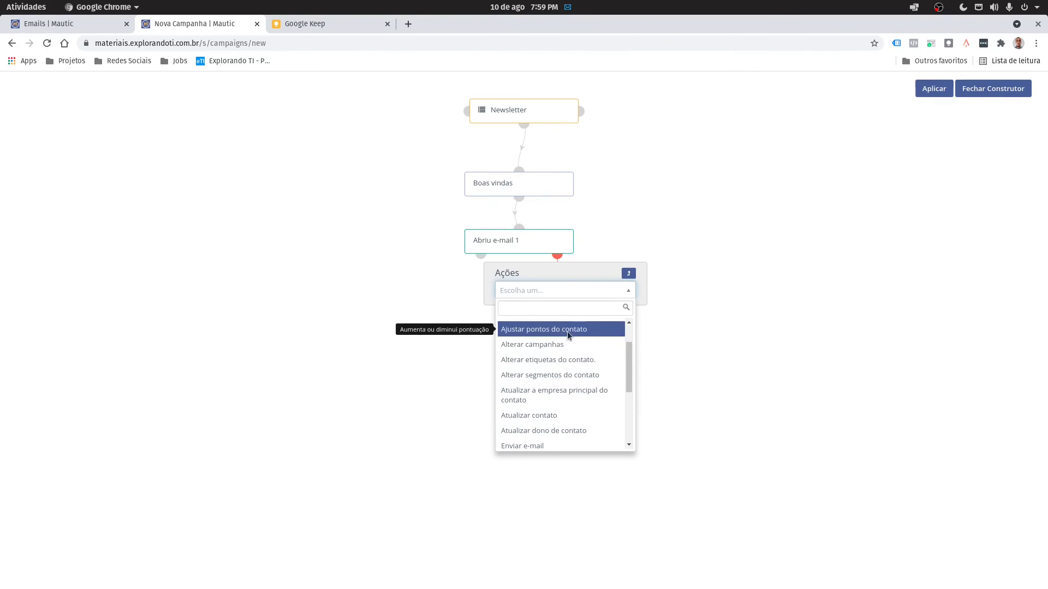
left_click(567, 331)
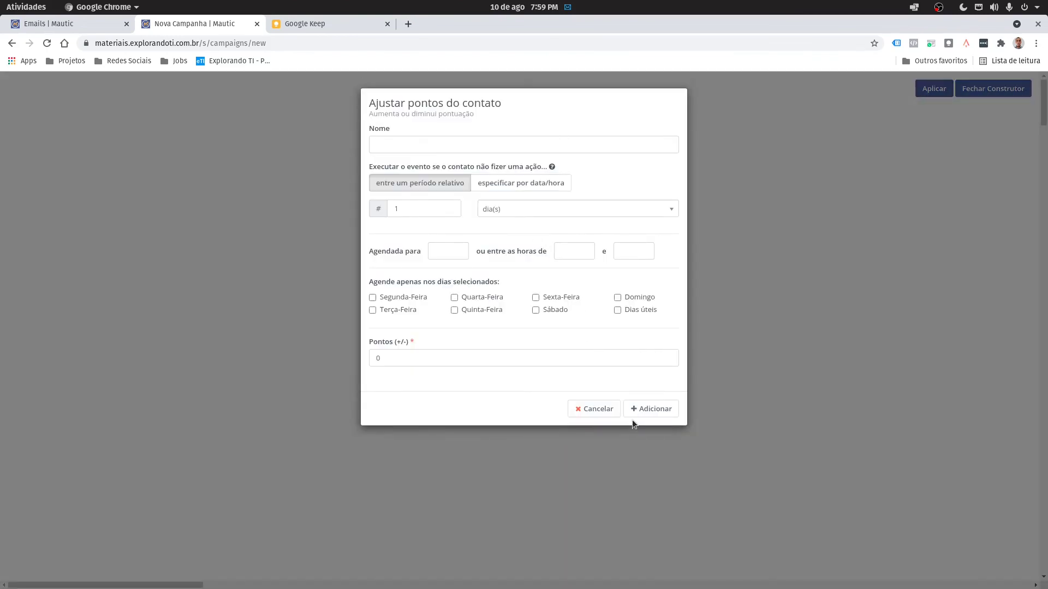
Step: Set the points action's relative period to 10 minutes and its points to 20, and add it to the campaign
left_click(410, 212)
type("0")
left_click(573, 209)
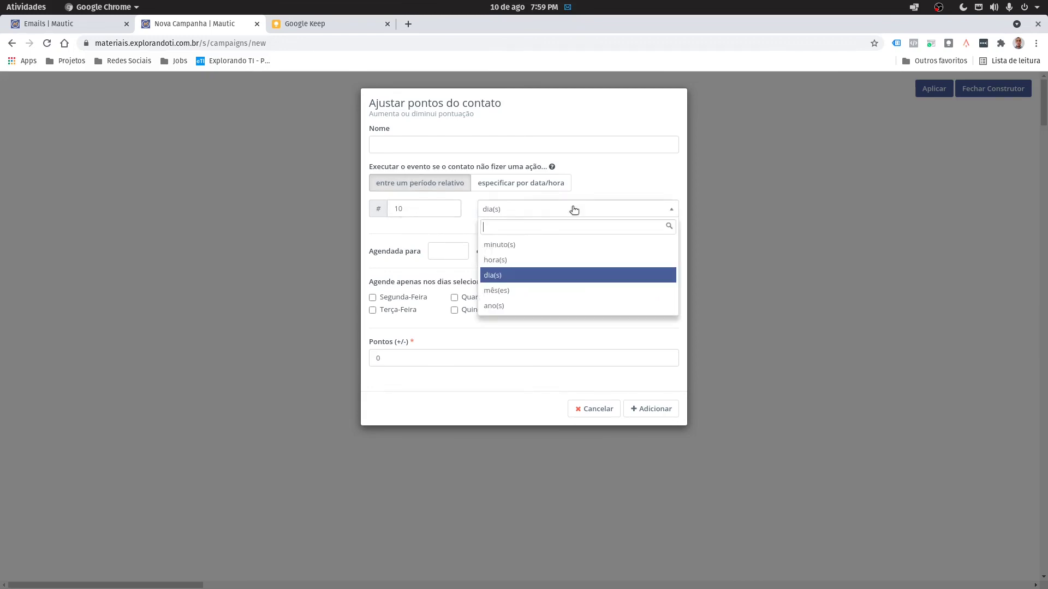
left_click(557, 244)
left_click(410, 264)
key("BackSpace")
type("20")
left_click(661, 314)
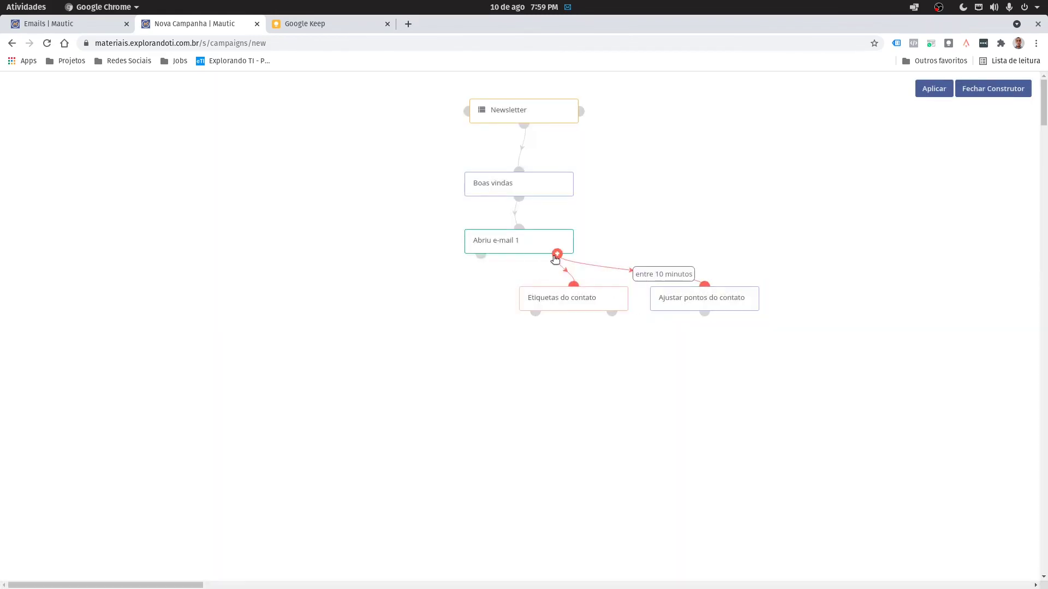
left_click(556, 255)
left_click(515, 389)
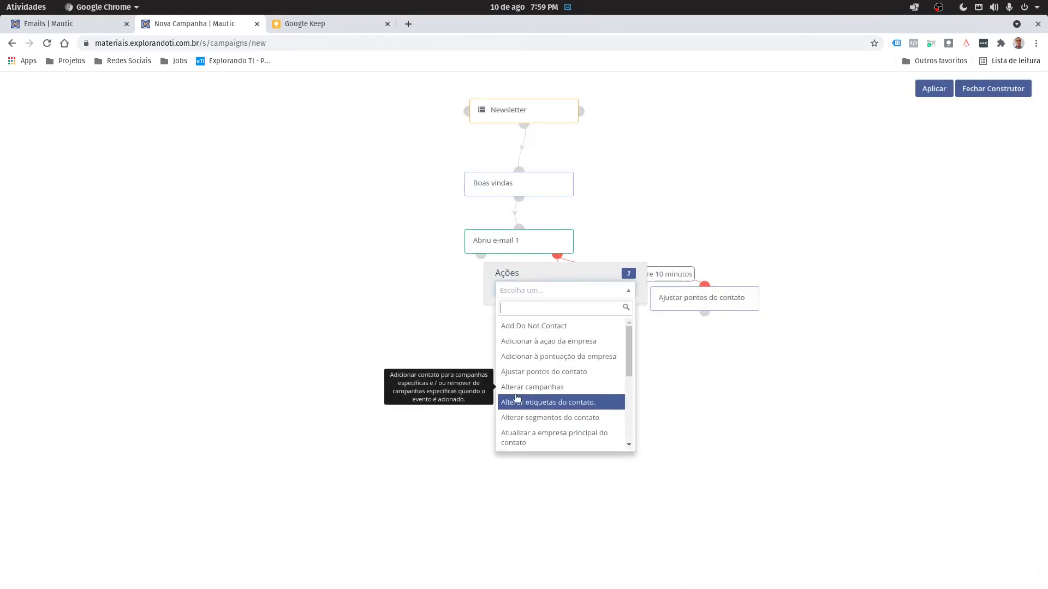
left_click_drag(632, 362, 633, 430)
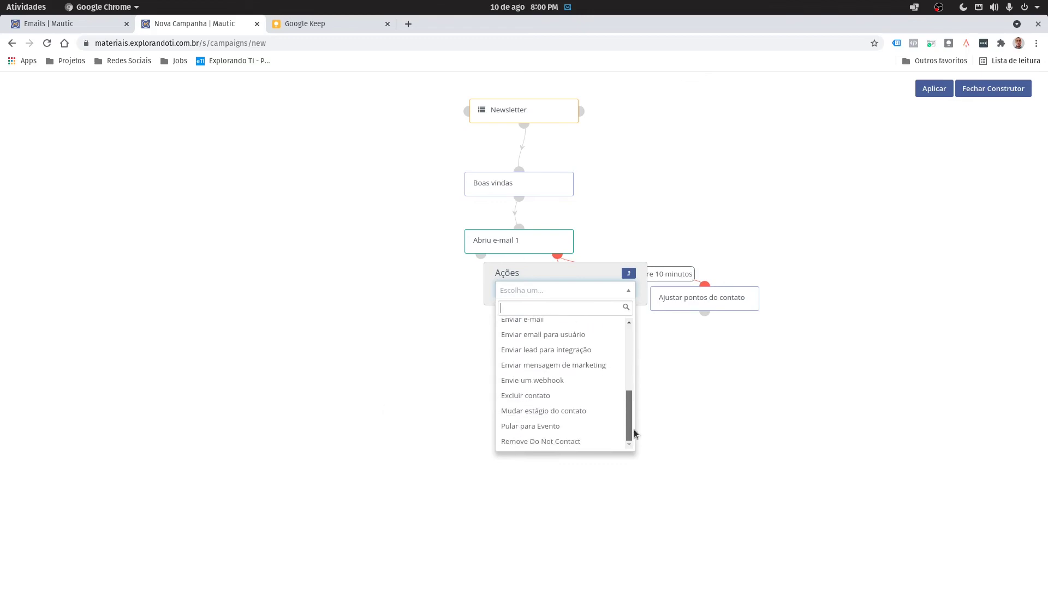
left_click(671, 405)
left_click(534, 314)
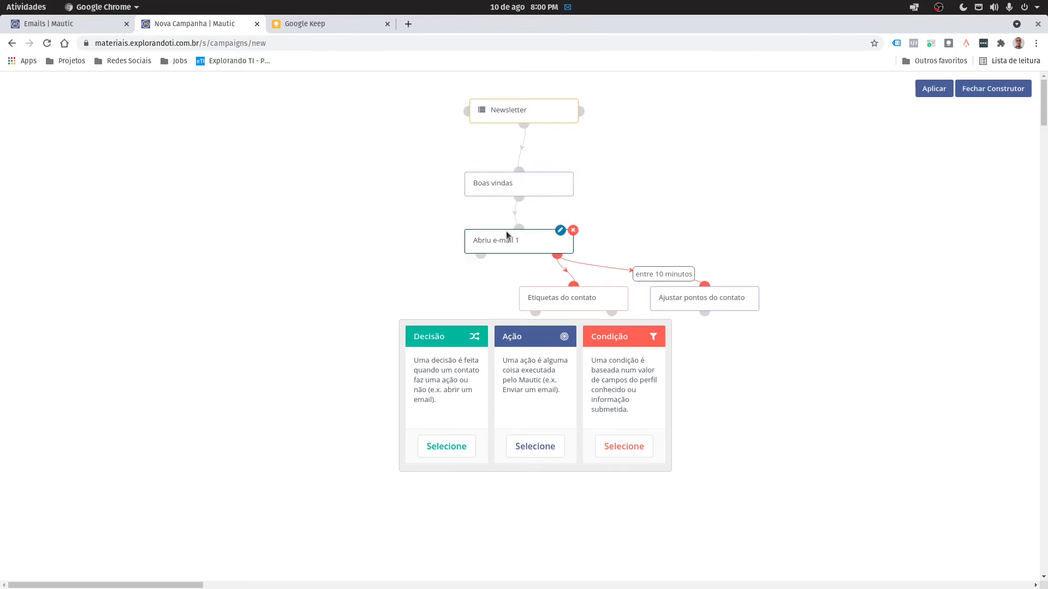
left_click(765, 410)
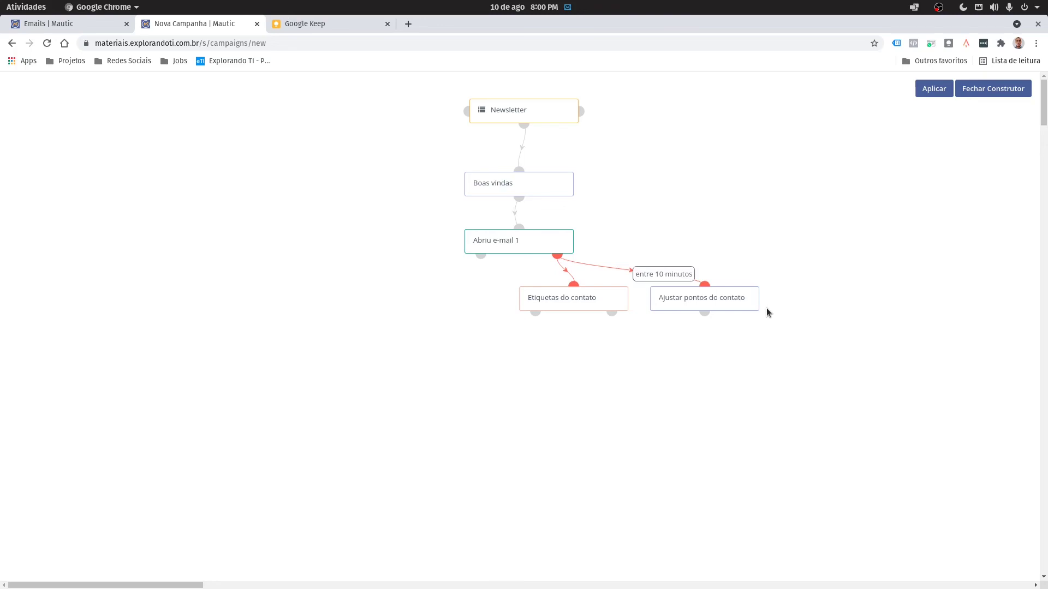
Step: Apply the campaign flow changes, leave the campaign builder, and save and close the Newsletter campaign
left_click(934, 90)
left_click(975, 94)
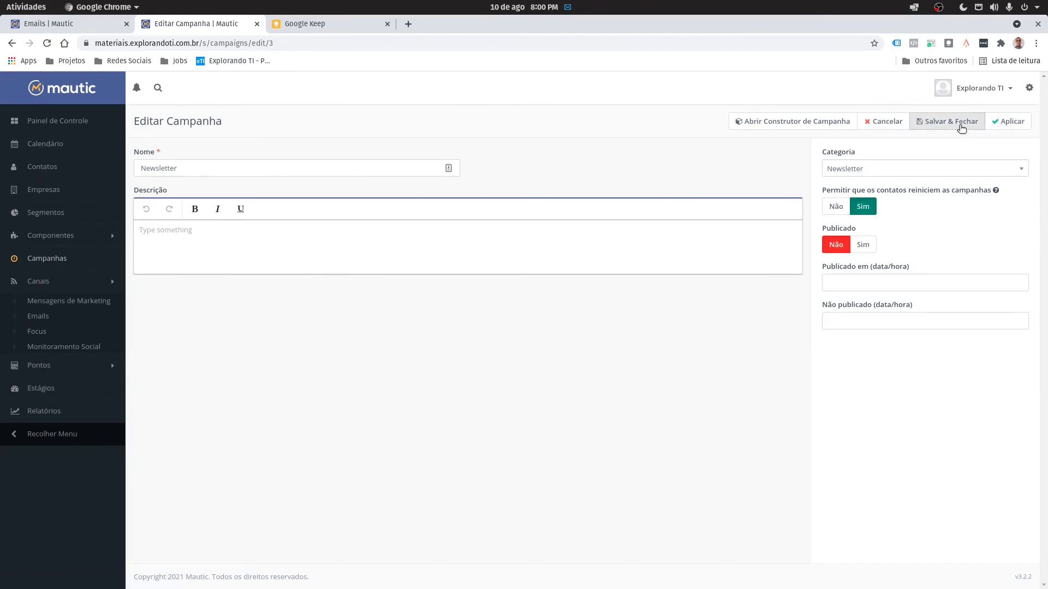
left_click(962, 128)
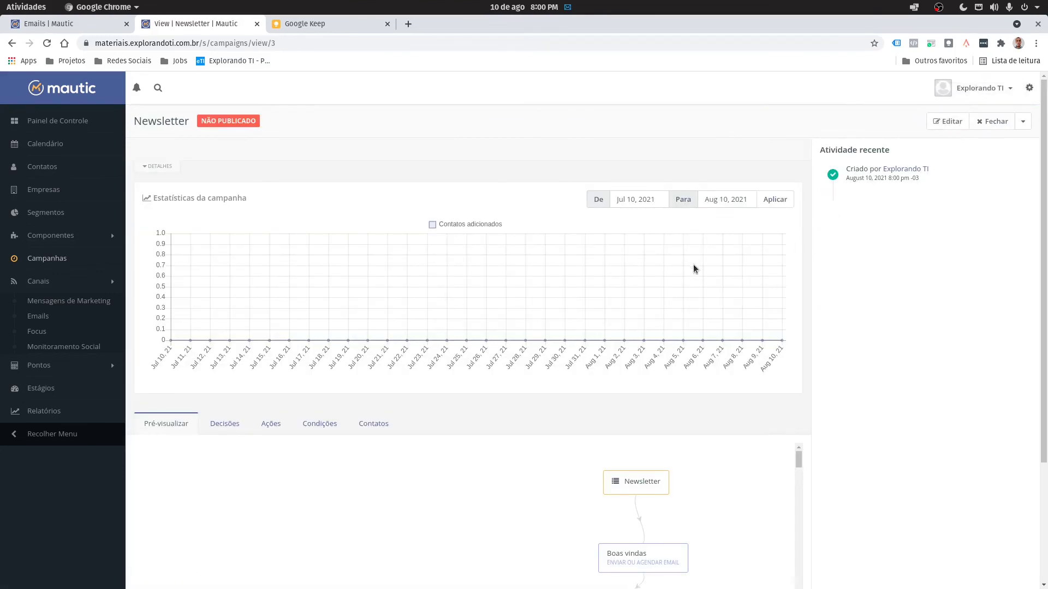
Step: Examine the saved Newsletter campaign's flow preview, from the Newsletter source down to both branches of "Abriu e-mail 1"
scroll(694, 268, "down", 3)
scroll(694, 268, "up", 3)
scroll(653, 276, "down", 5)
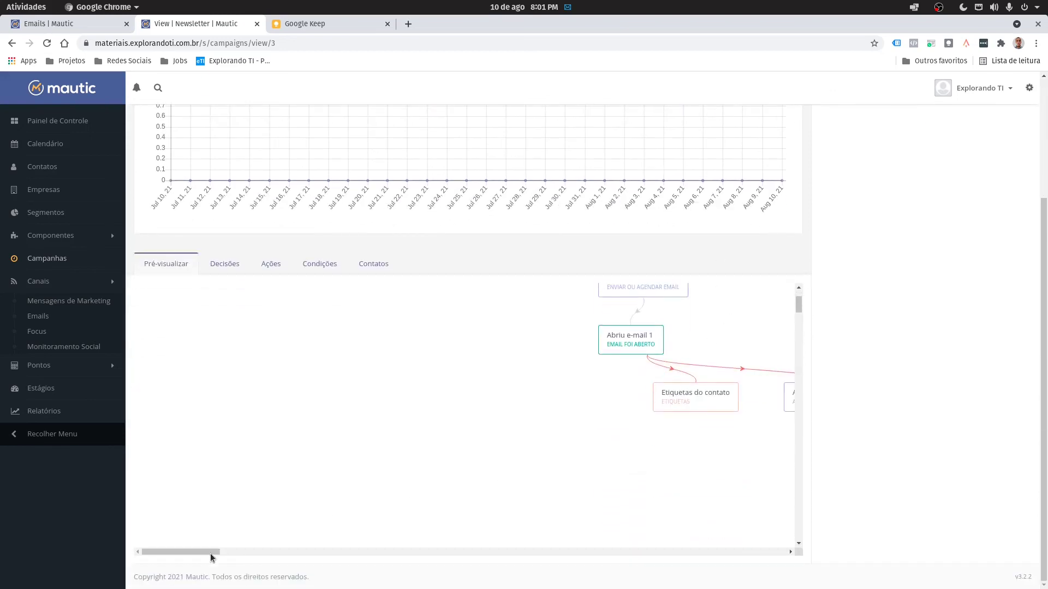
left_click_drag(205, 551, 247, 546)
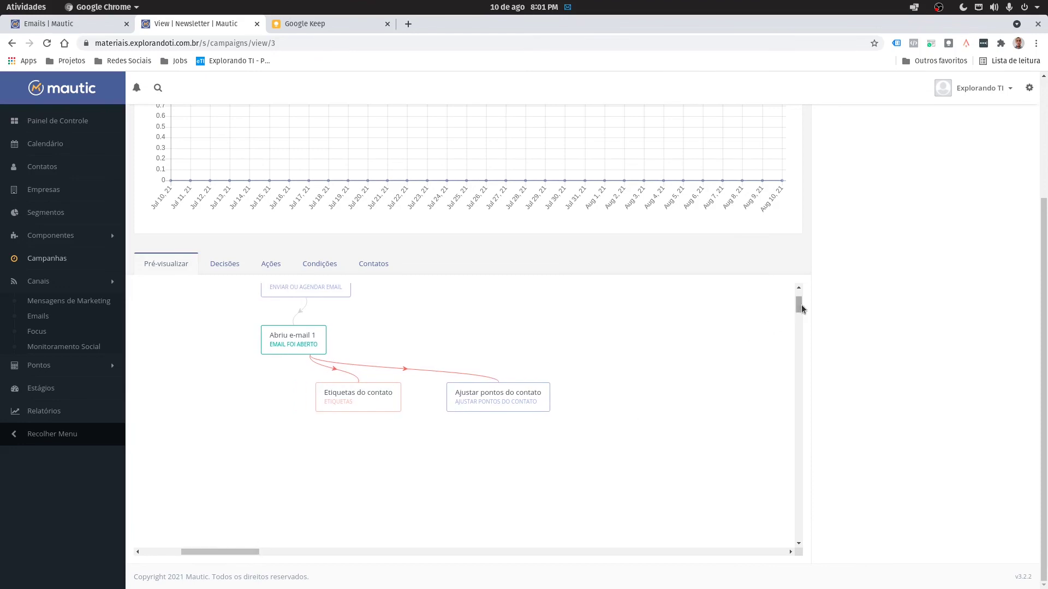
left_click_drag(800, 307, 797, 304)
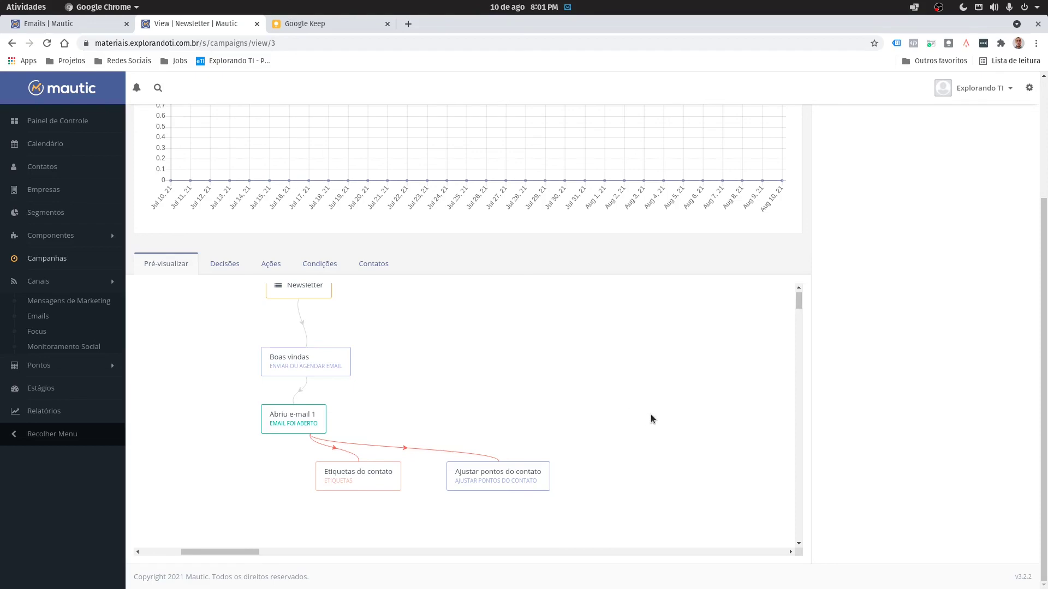
Step: Review the Newsletter campaign's lists of decisions, actions, conditions and contacts
left_click(217, 269)
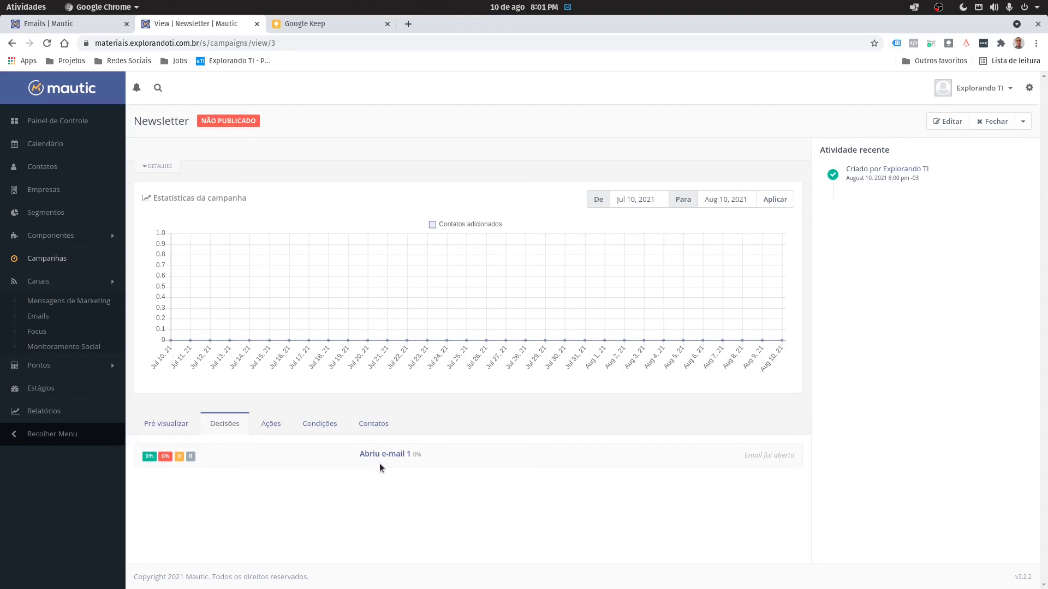
left_click(267, 428)
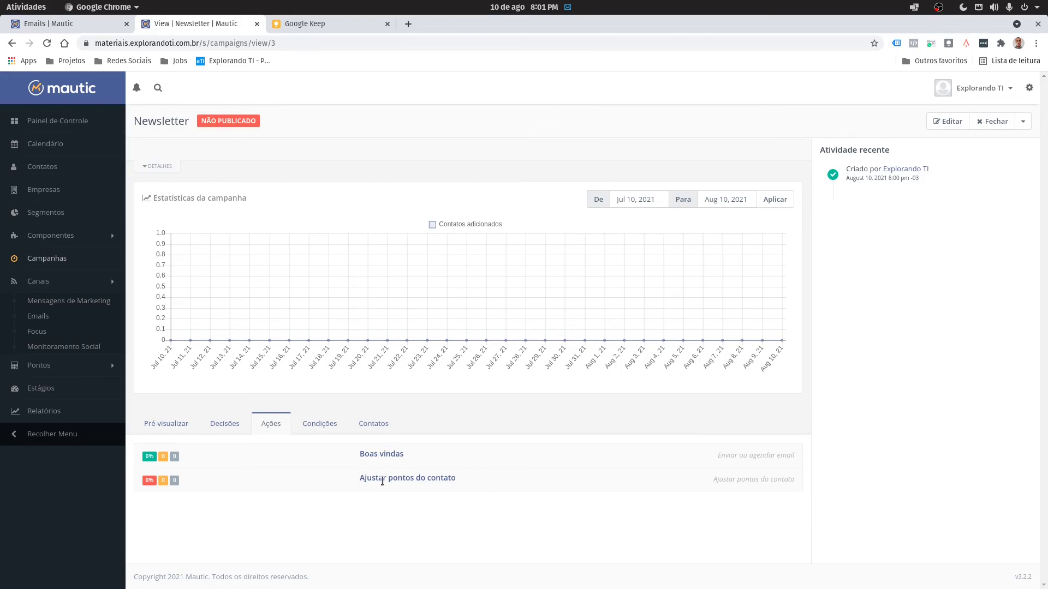
left_click(320, 428)
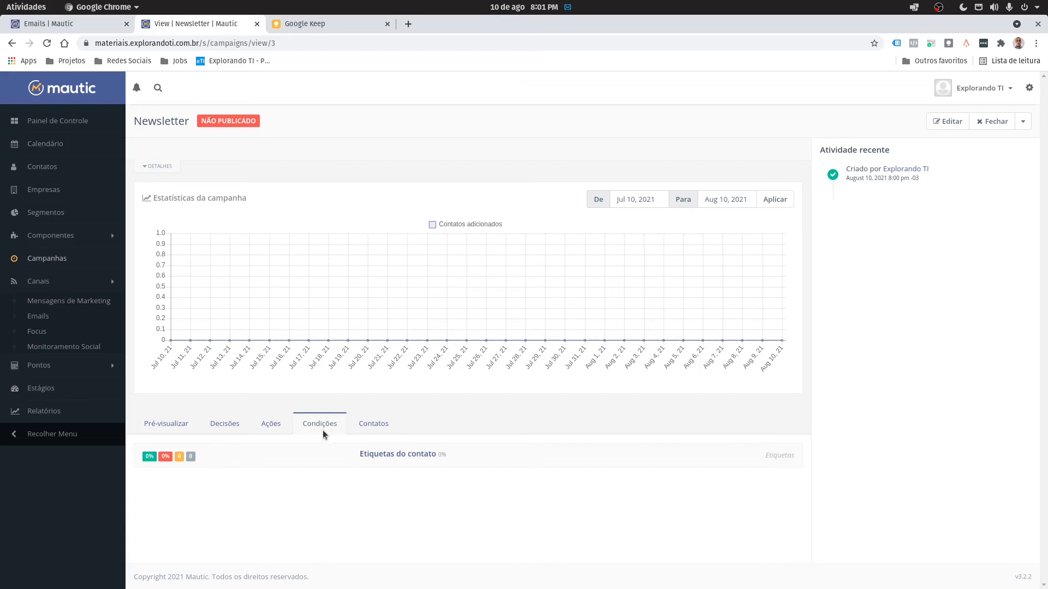
left_click_drag(356, 455, 435, 462)
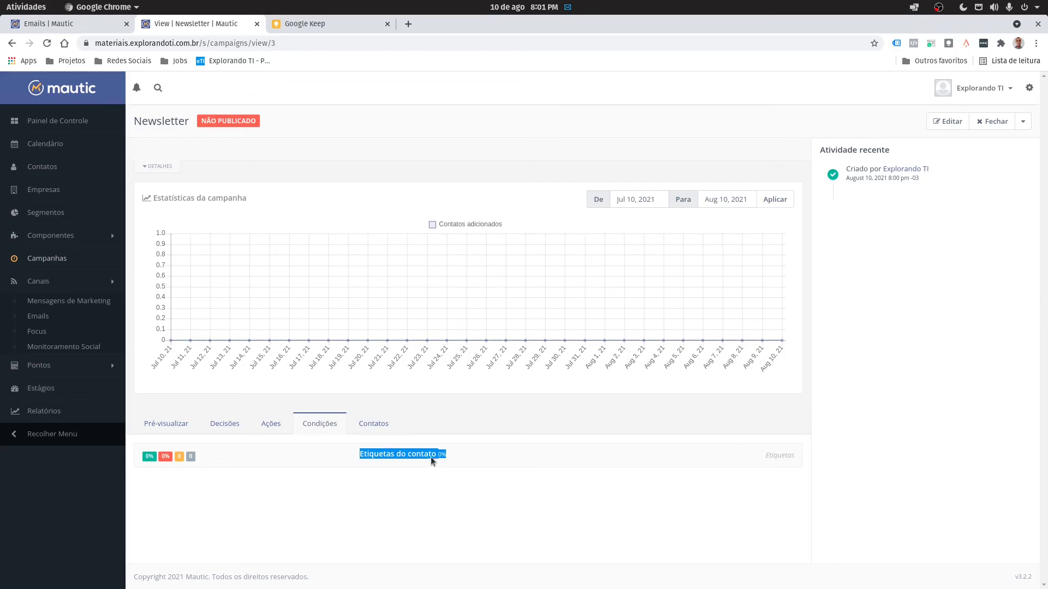
left_click(377, 424)
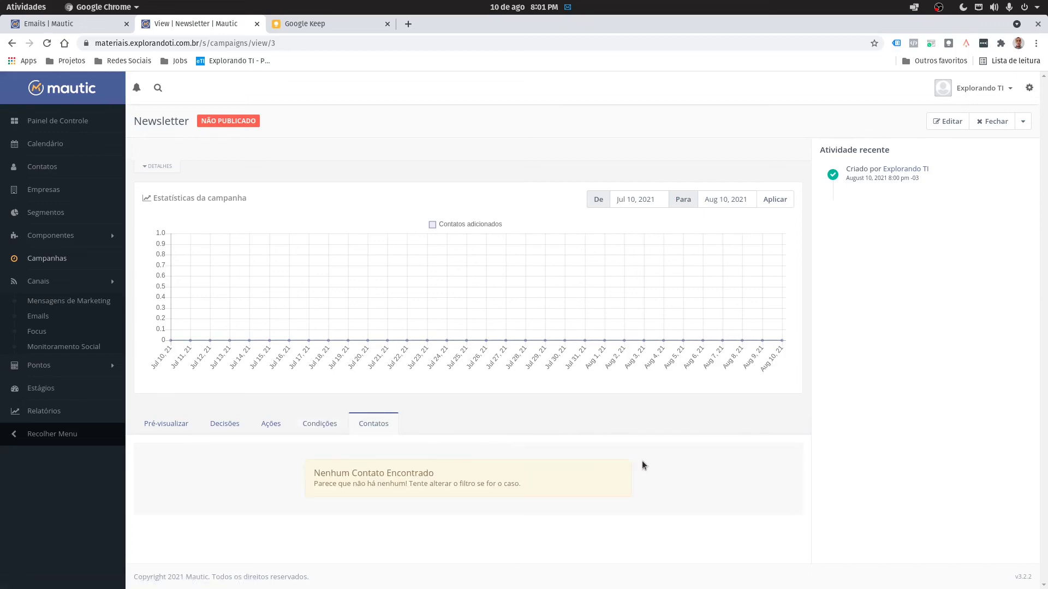